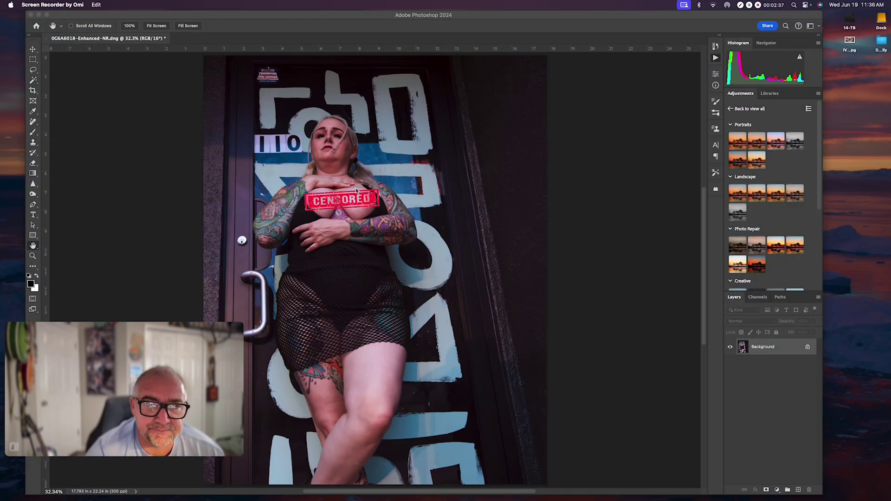
Try a 4:5 crop on the photo
click(33, 91)
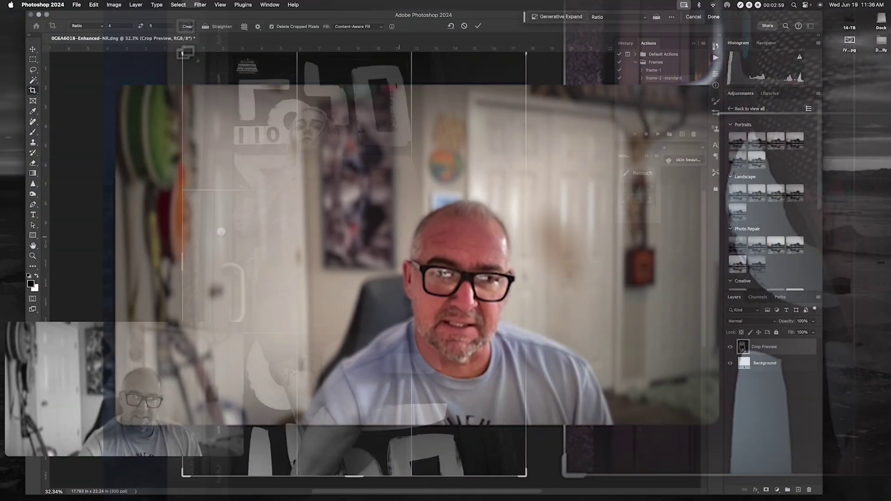
key(Return)
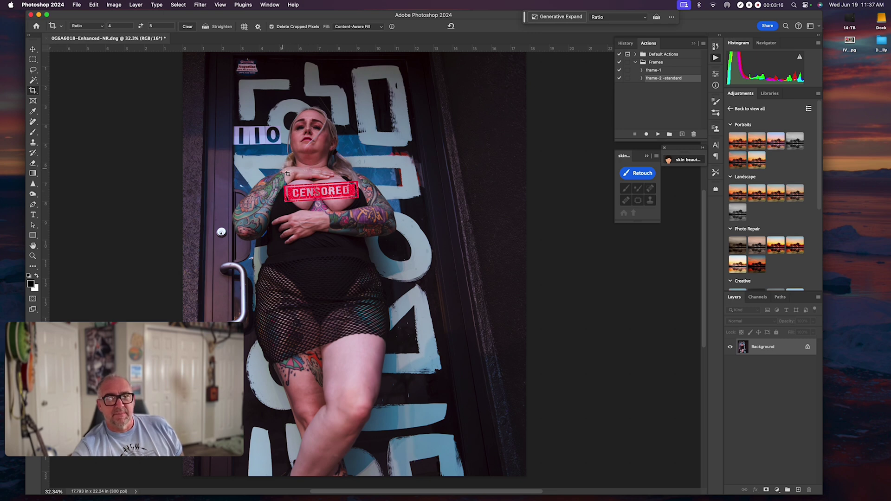
Select the 110 house number on the door with a rectangular marquee and remove it using Generative Fill without a prompt
click(33, 59)
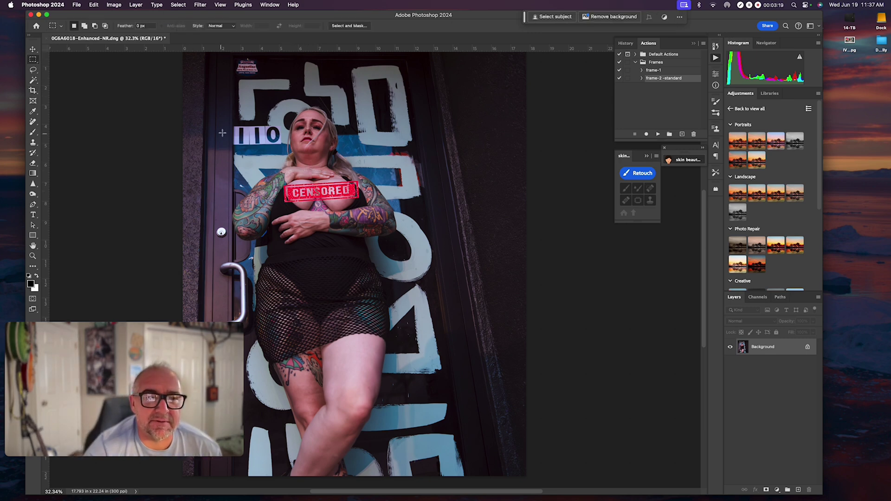
drag(230, 124, 283, 147)
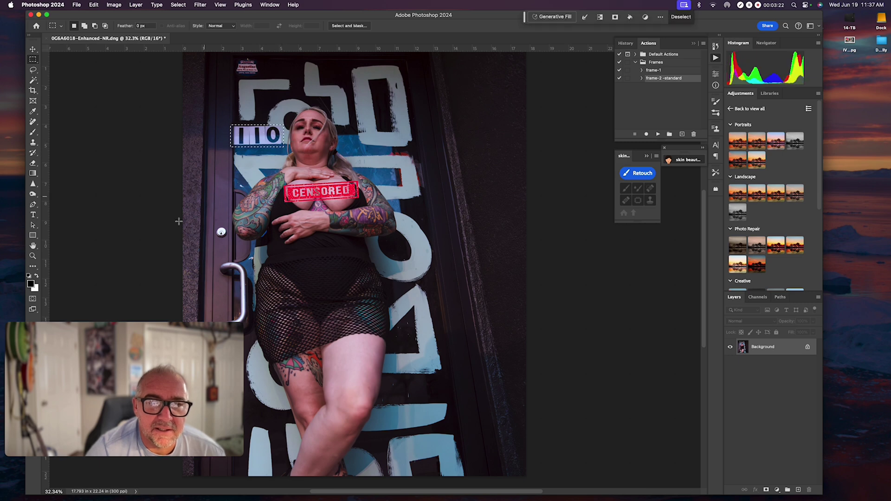
click(553, 17)
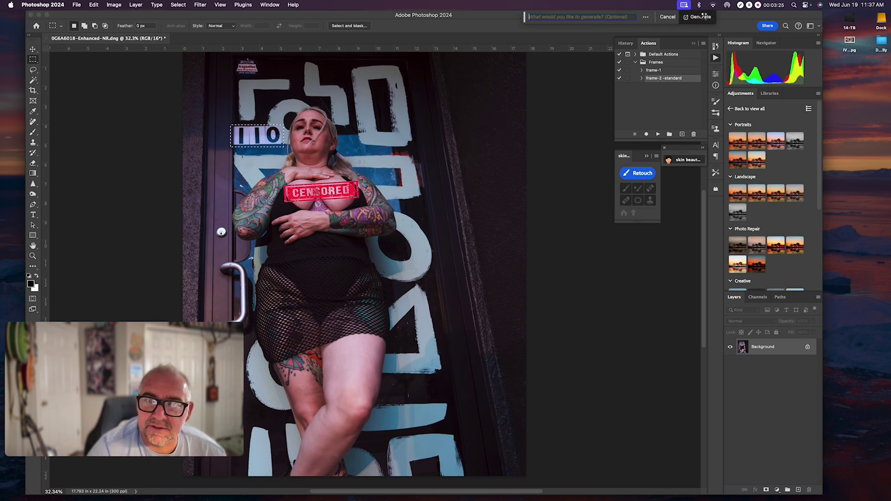
click(701, 18)
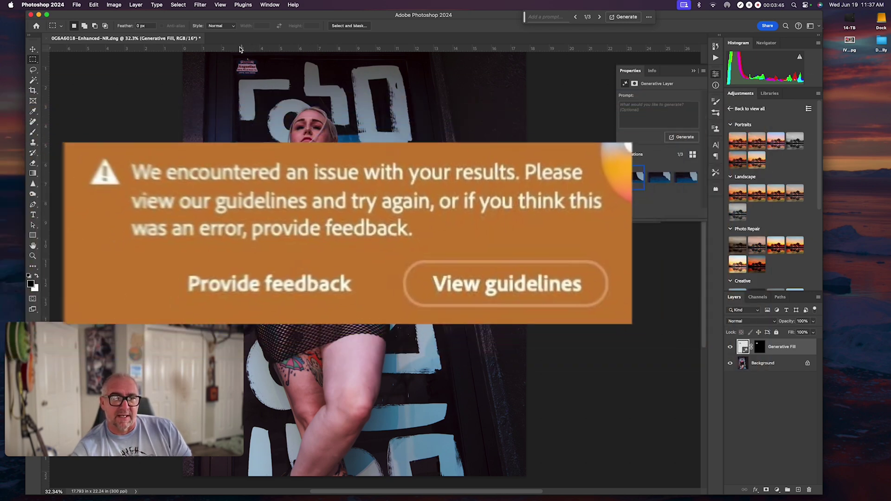
Select the small sticker at the top of the door, about 1.58 by 1.08 in, and remove it using Generative Fill without a prompt
right_click(237, 56)
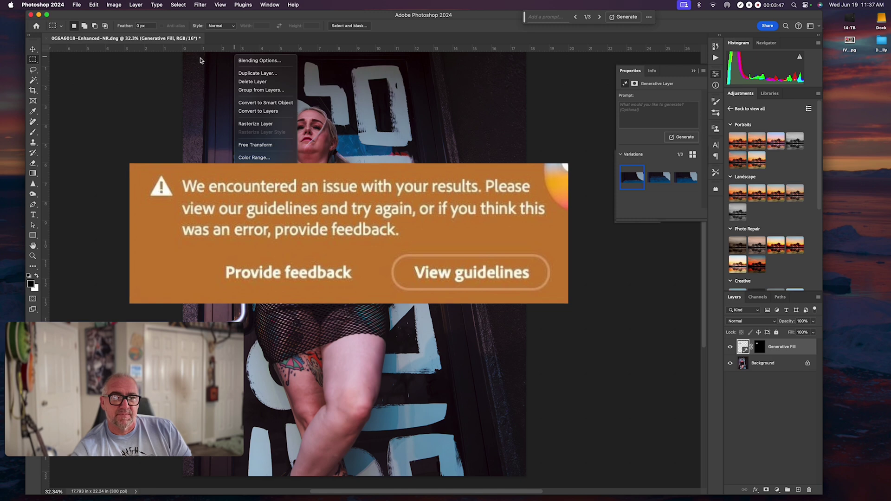
click(224, 70)
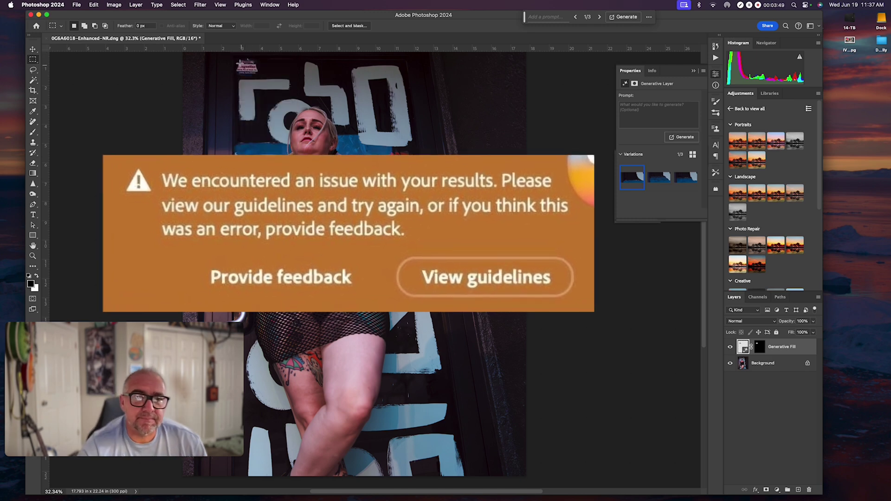
drag(232, 56, 263, 78)
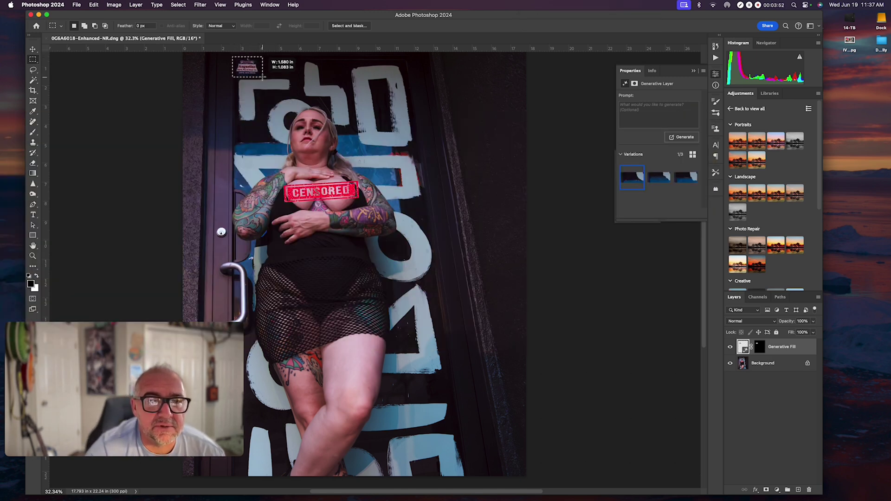
click(552, 18)
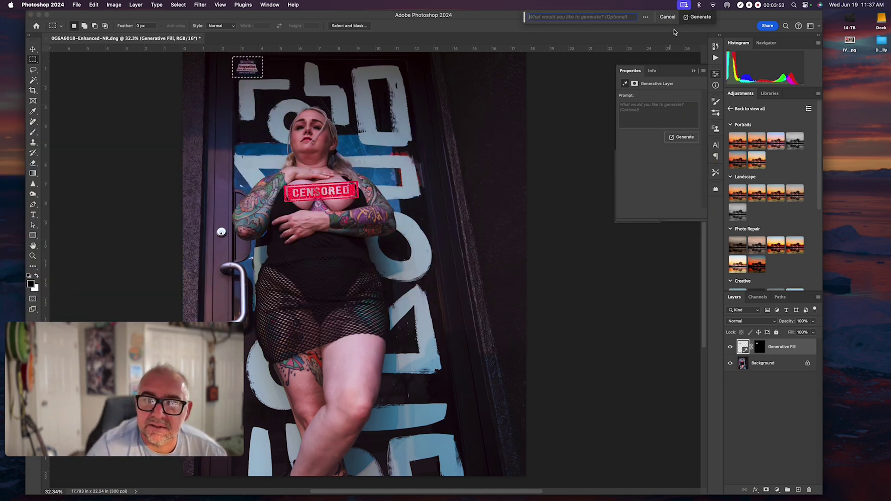
click(695, 17)
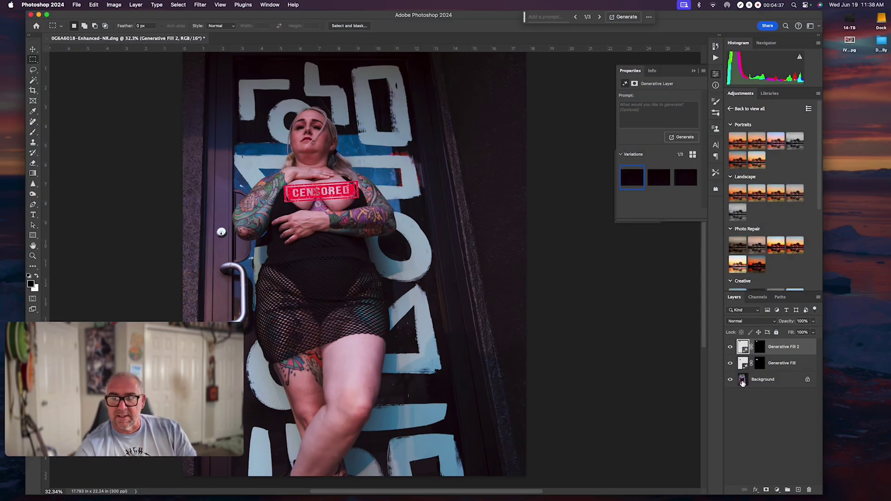
Merge both generated fill layers into the Background layer
click(742, 382)
key(super+shift+e)
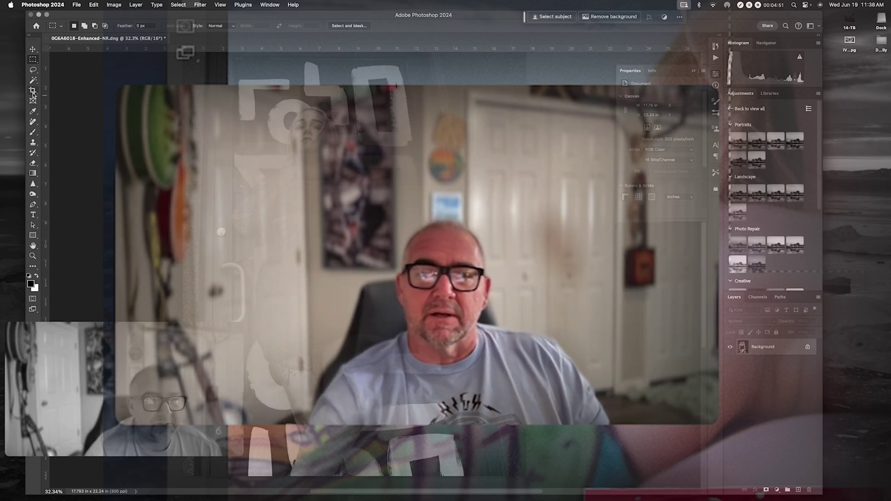
Rotate the photo slightly clockwise inside a 4:5 crop frame to straighten the door, and shift the image to the right
key(c)
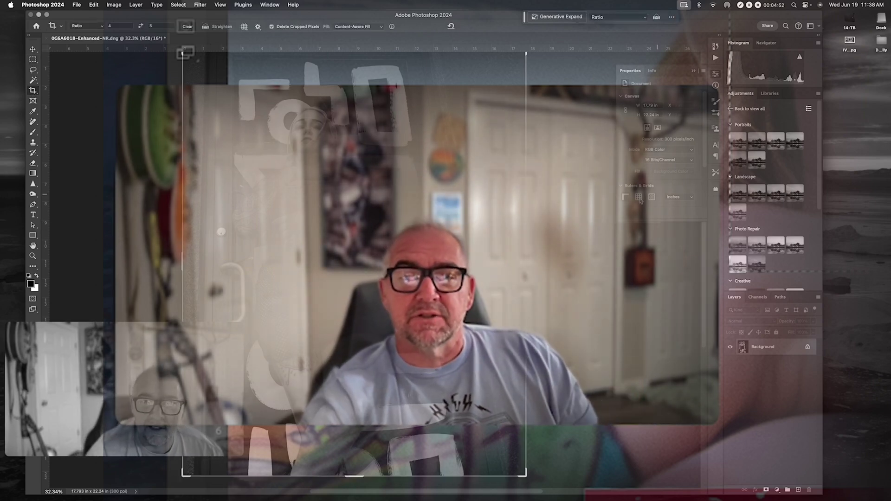
click(543, 99)
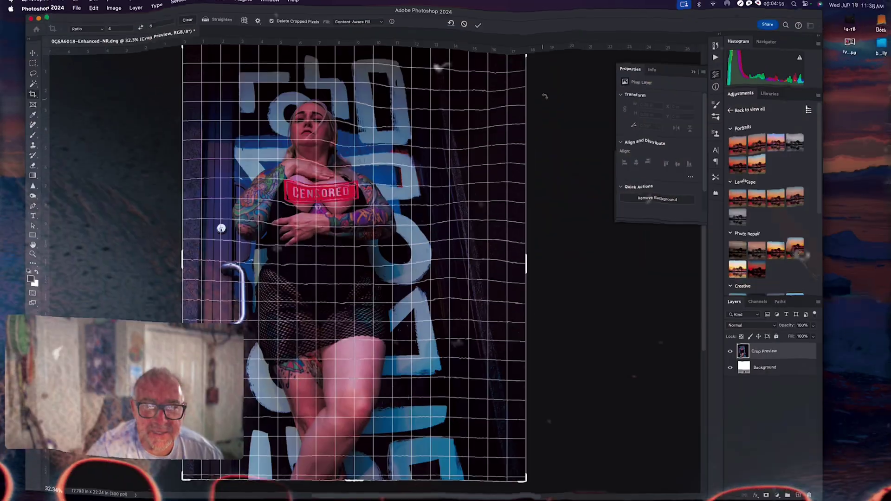
drag(544, 99, 553, 106)
drag(417, 155, 435, 155)
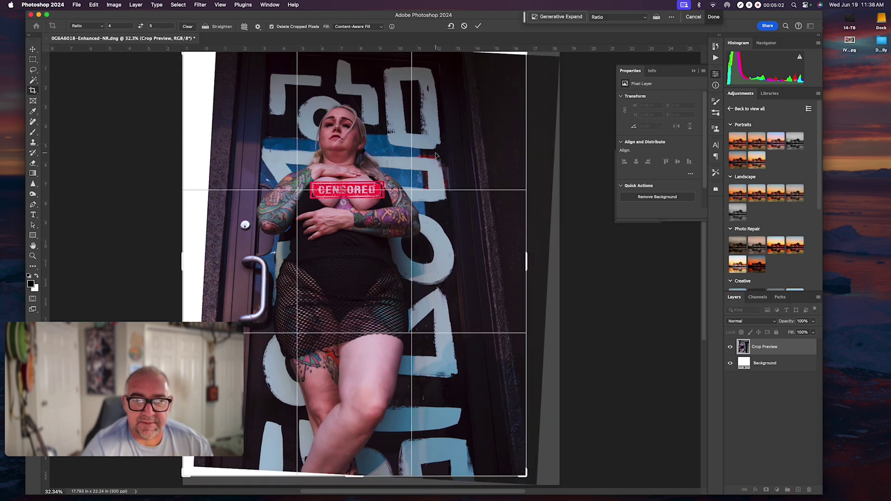
Tighten the crop frame to about 16.19 by 20.24 in and fill the blank edge using Generative Expand without a prompt
right_click(524, 474)
key(Escape)
drag(524, 474, 519, 465)
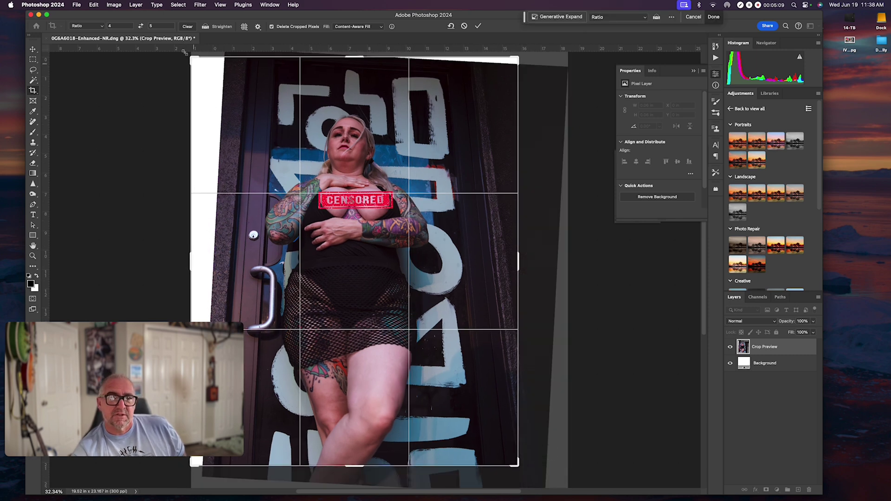
drag(192, 57, 199, 61)
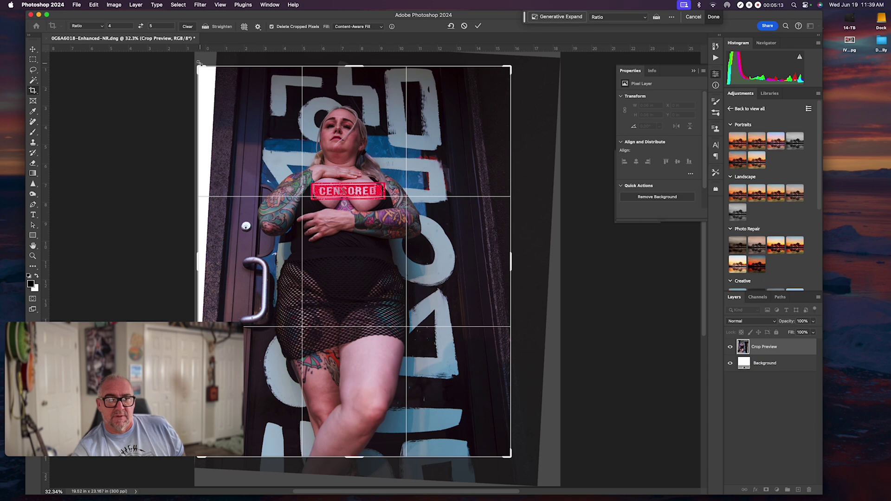
drag(364, 193, 367, 196)
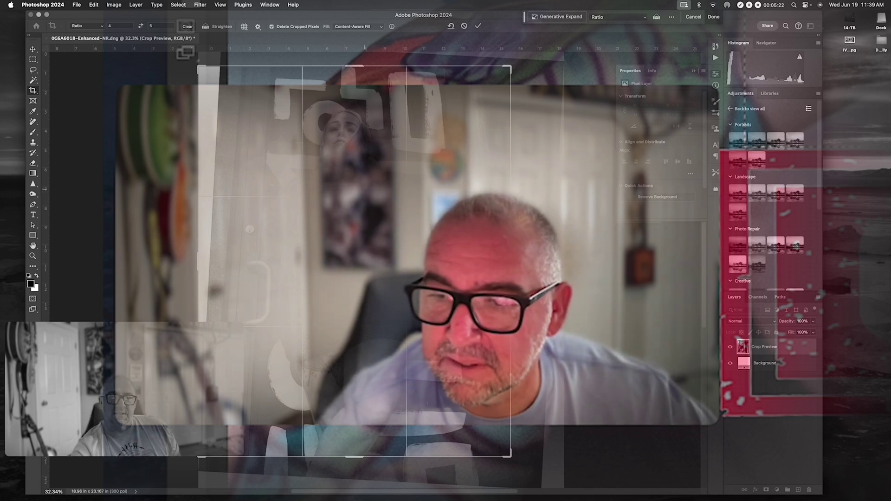
click(567, 16)
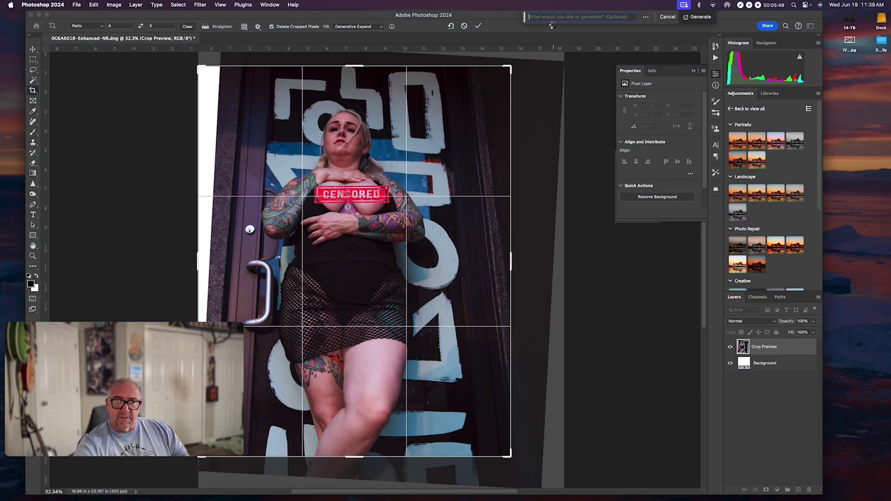
key(Return)
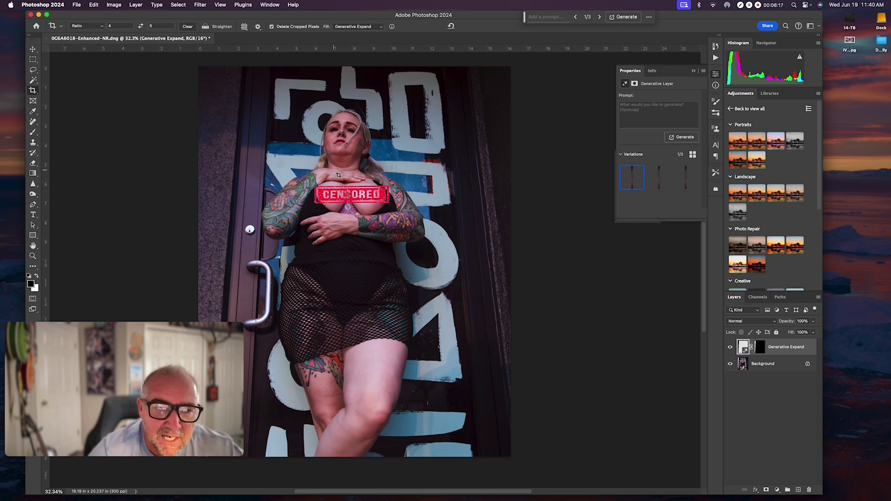
Select the area from the chin to the base of the neck and try Generative Fill with the prompt "remove double chin"
click(32, 256)
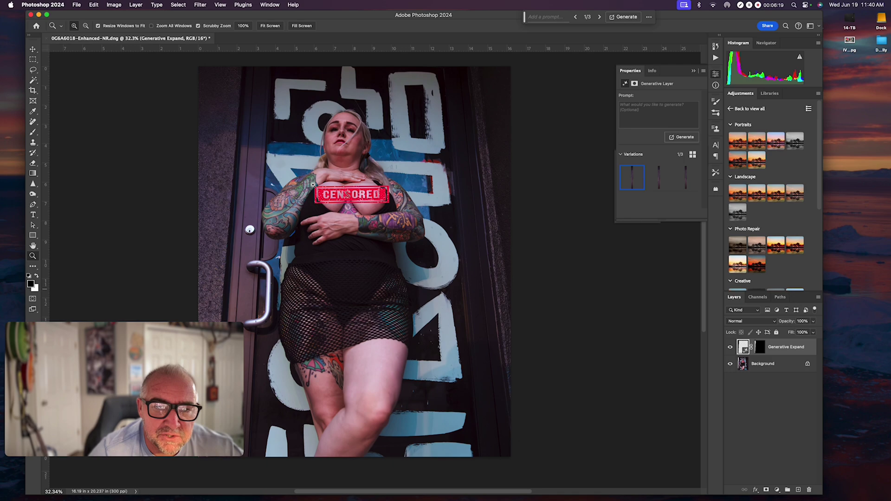
click(354, 204)
click(354, 204)
click(353, 207)
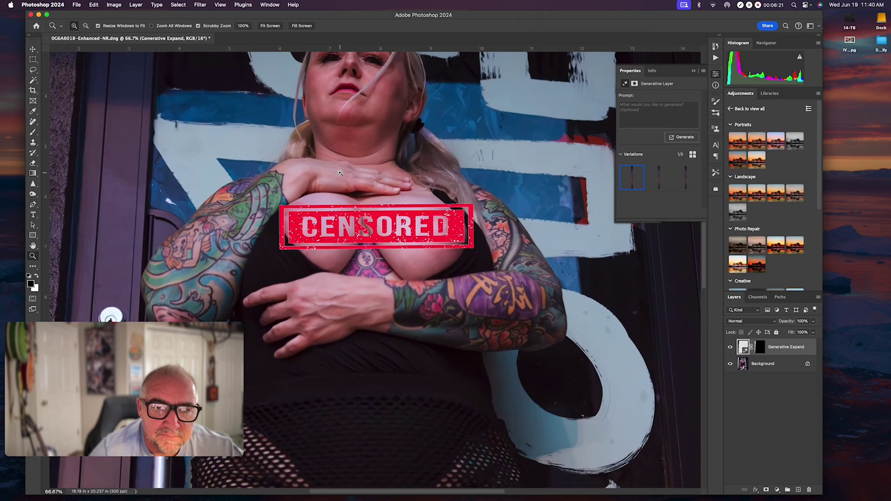
click(353, 206)
scroll(340, 176, up, 3)
click(346, 247)
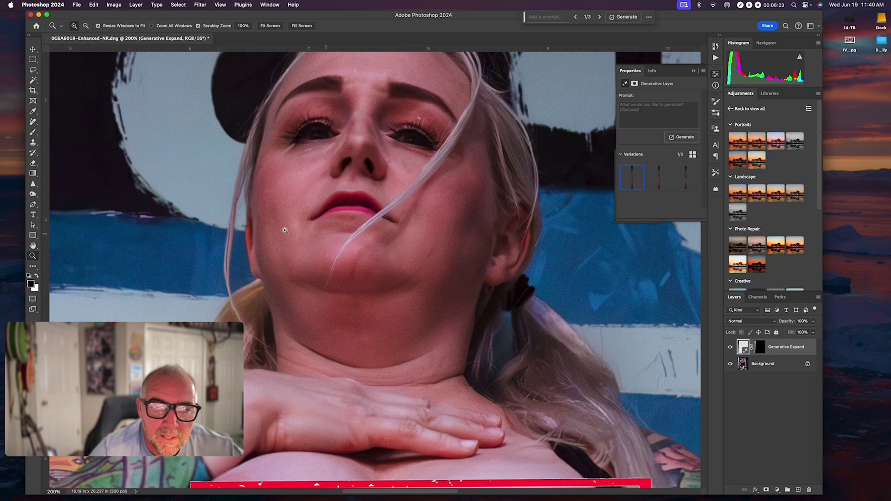
click(31, 59)
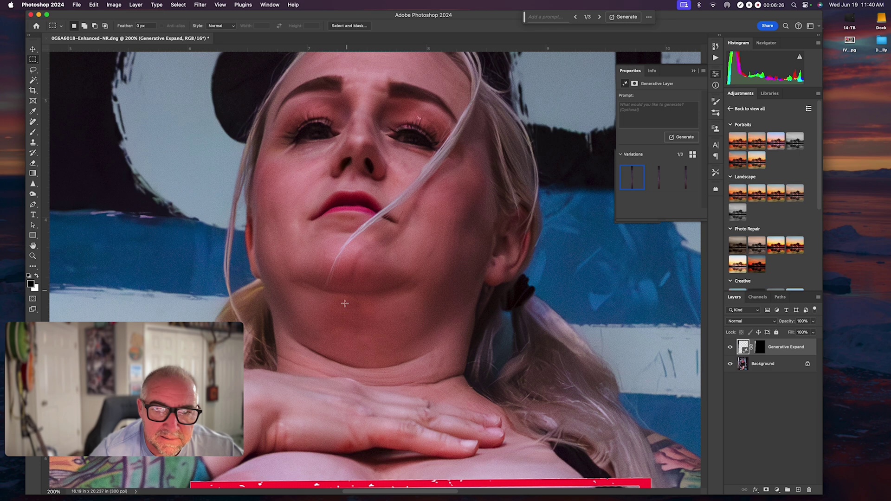
drag(248, 242, 479, 395)
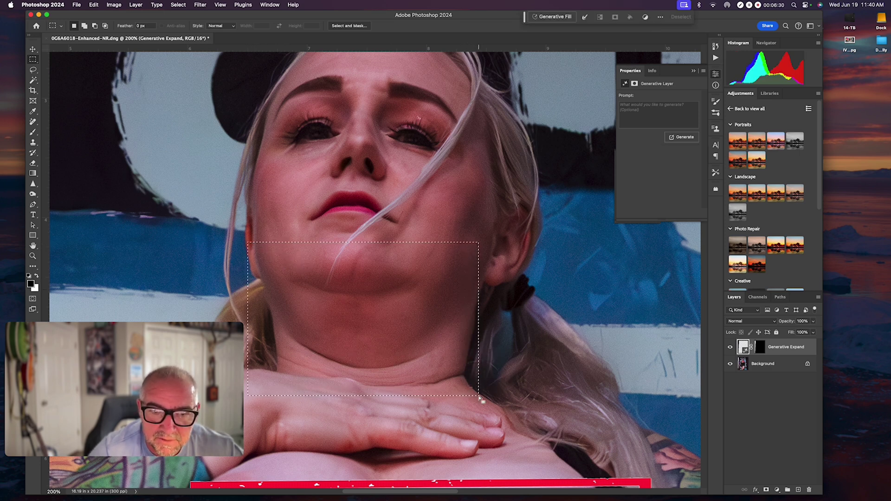
click(552, 17)
text(r)
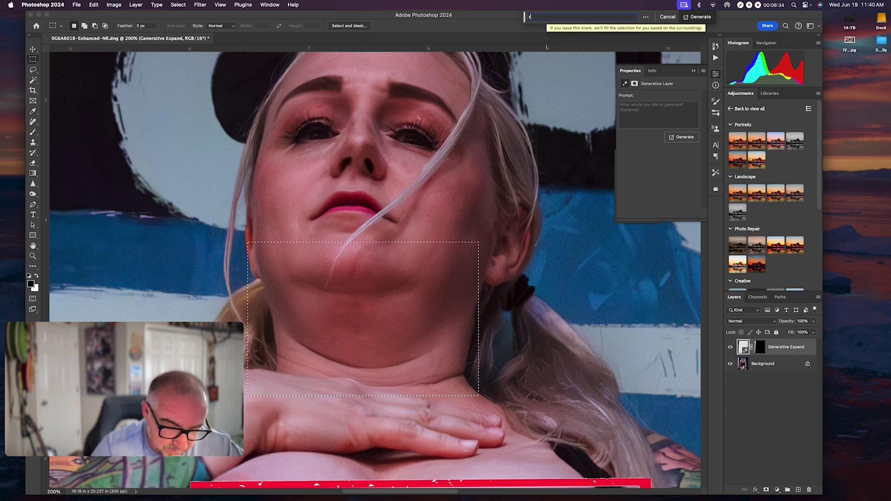
text(emove doub)
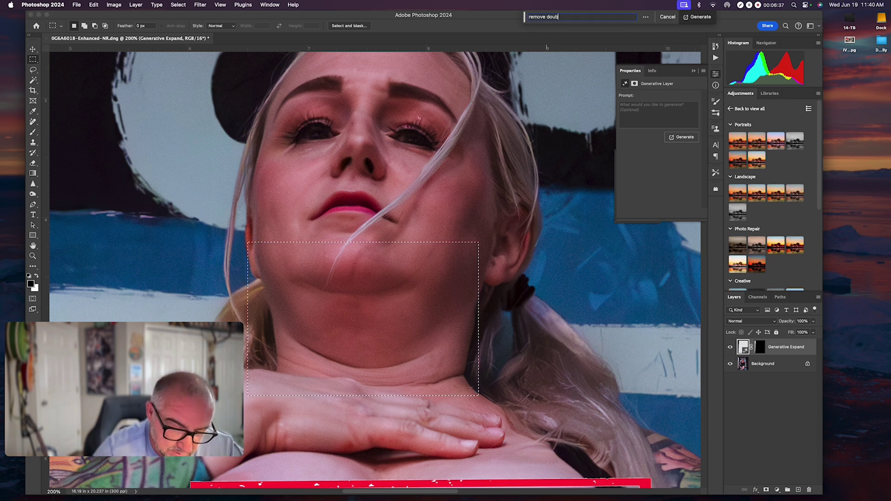
text(le chin)
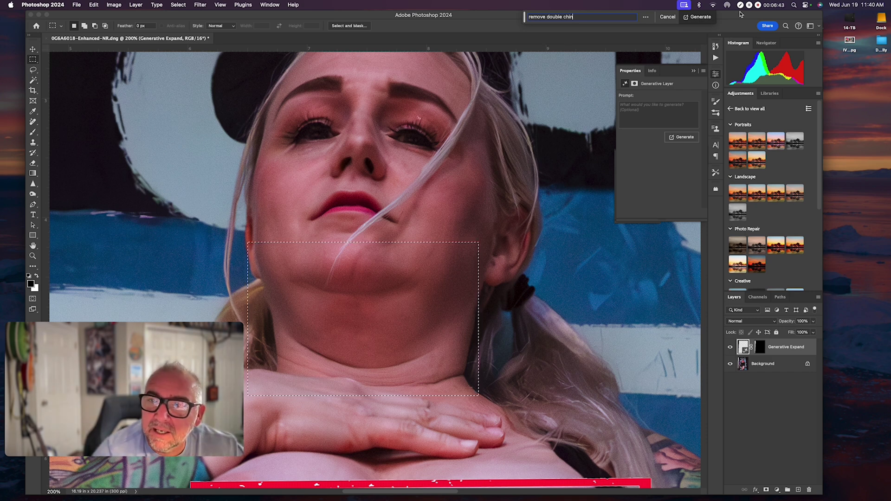
click(704, 15)
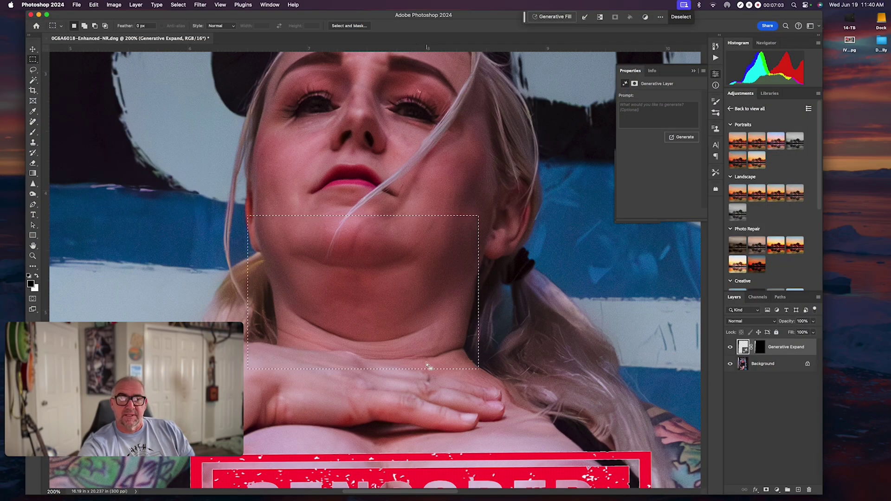
Select the area from the mouth to the upper chest and try to copy it from the Generative Expand layer
scroll(427, 366, down, 6)
scroll(427, 366, left, 3)
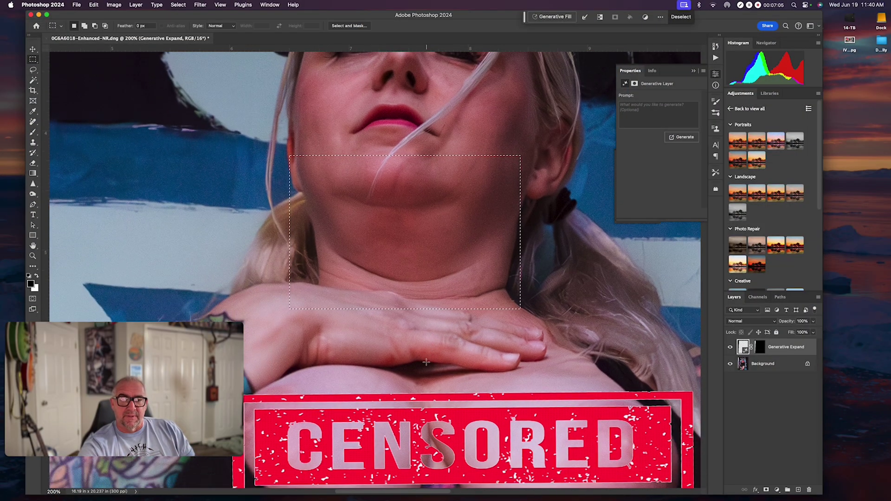
scroll(426, 362, down, 10)
scroll(426, 361, up, 5)
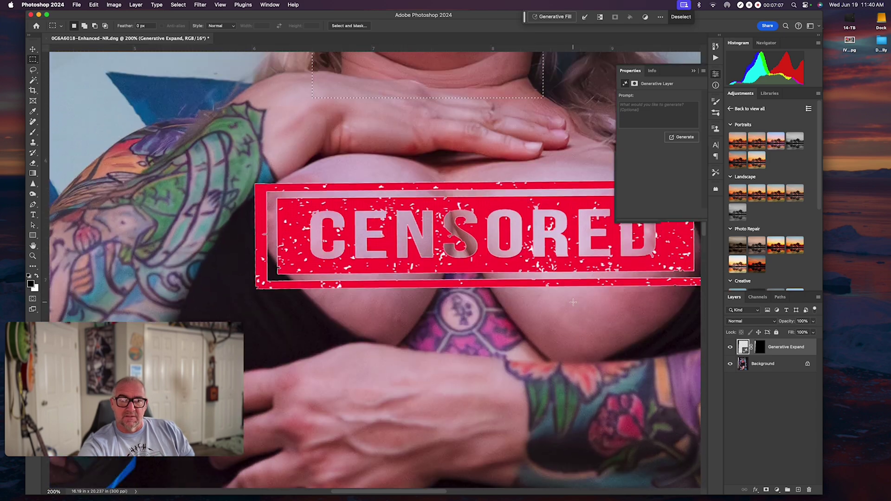
scroll(568, 269, up, 5)
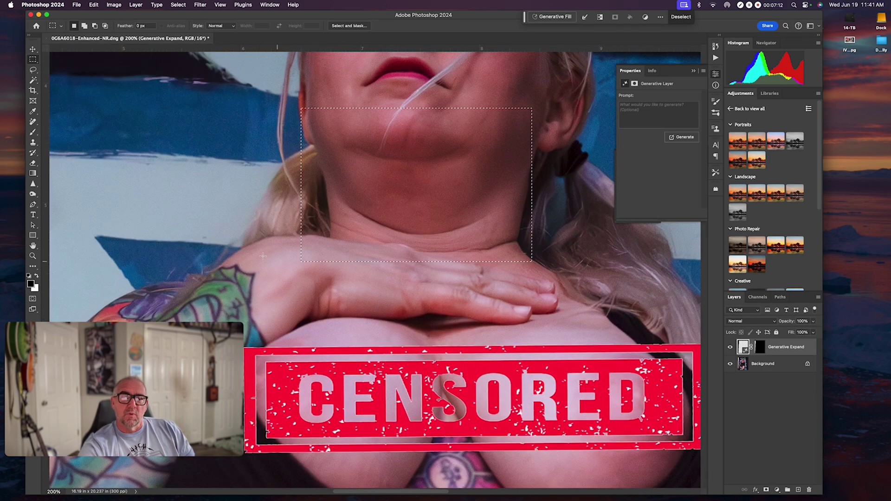
drag(253, 89, 578, 346)
key(super+c)
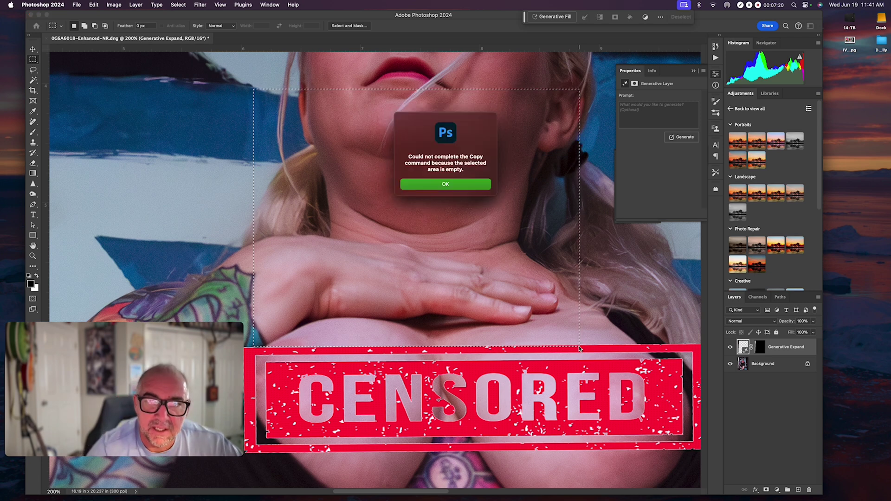
key(Return)
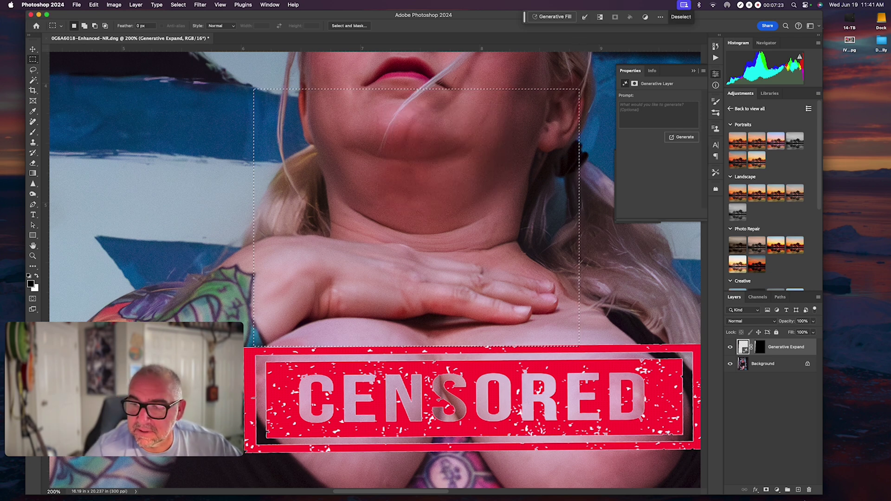
Copy the selected area from the Background layer and paste it into a new 819 by 648 pixel document
click(744, 363)
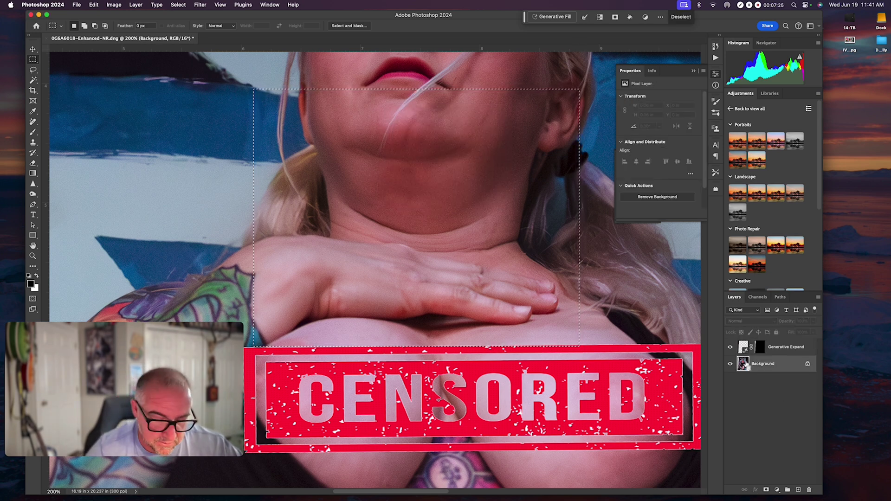
key(super+c)
key(super+n)
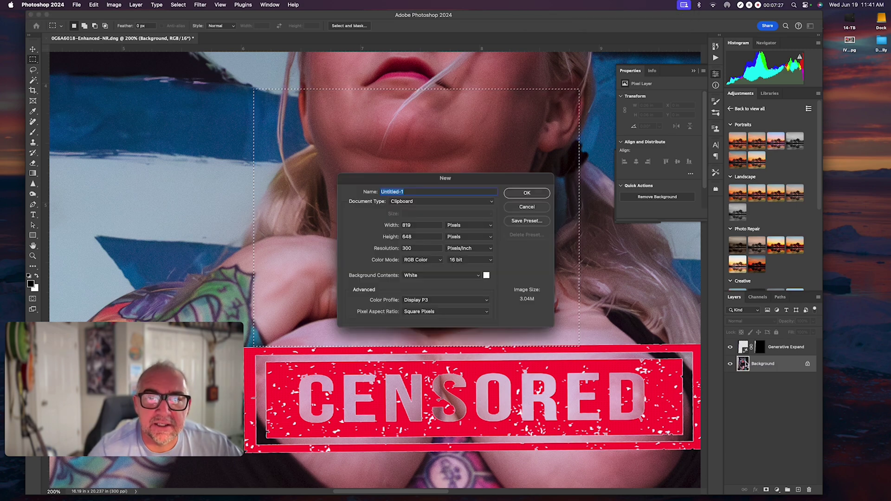
click(522, 193)
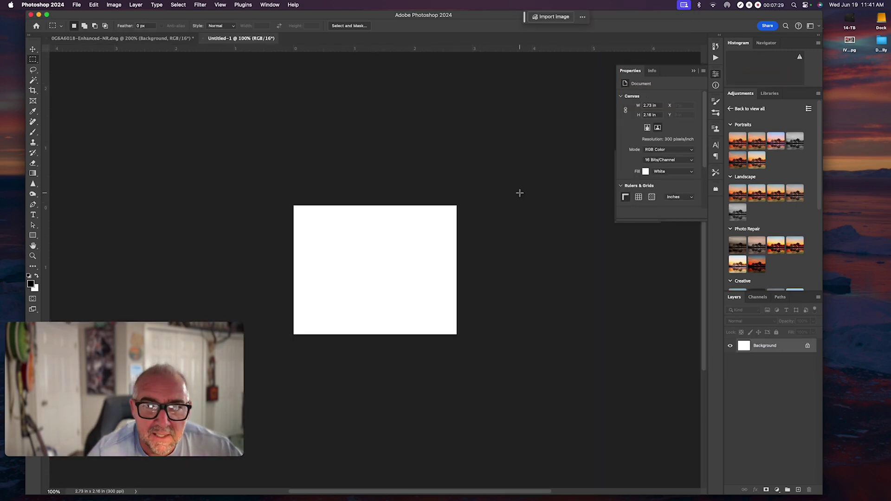
key(super+v)
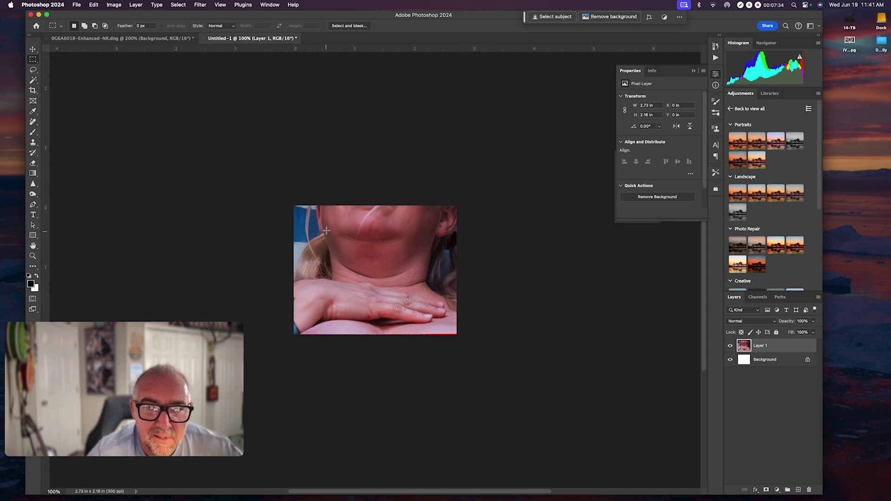
Try Generative Fill without a prompt on a rectangle about 1.81 by 0.96 in over the neck, and discard the document without saving
drag(326, 227, 346, 263)
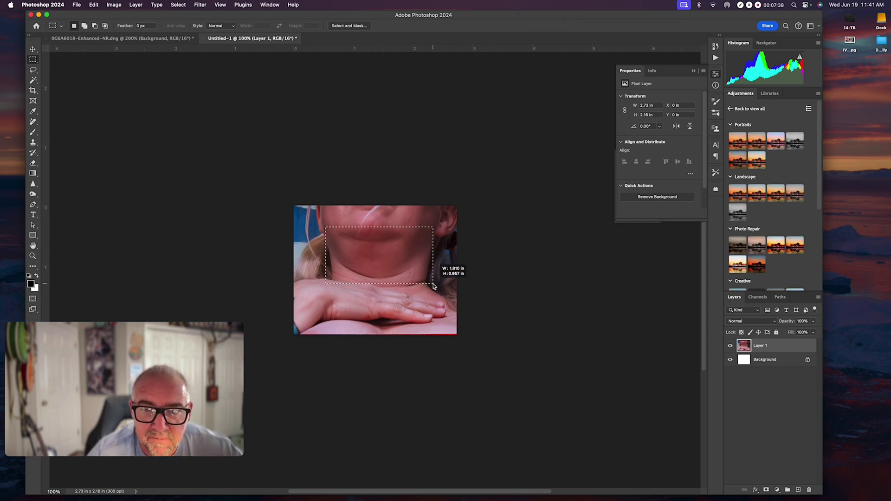
drag(433, 285, 433, 285)
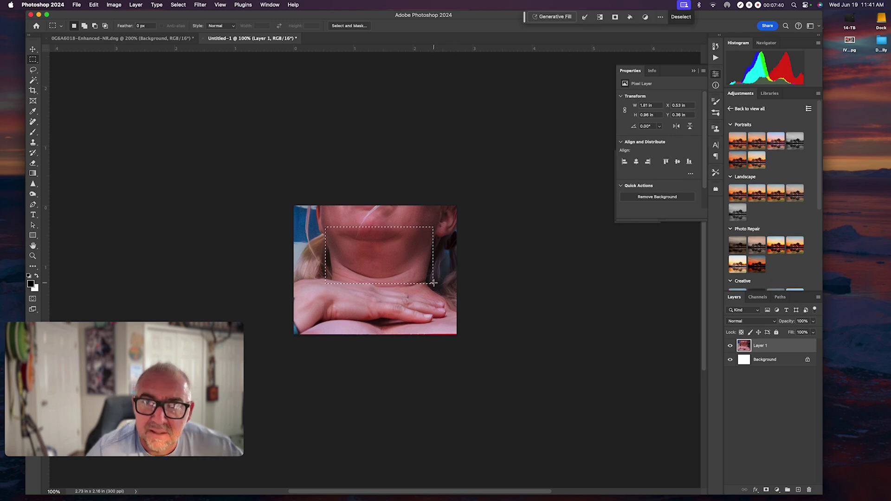
click(568, 17)
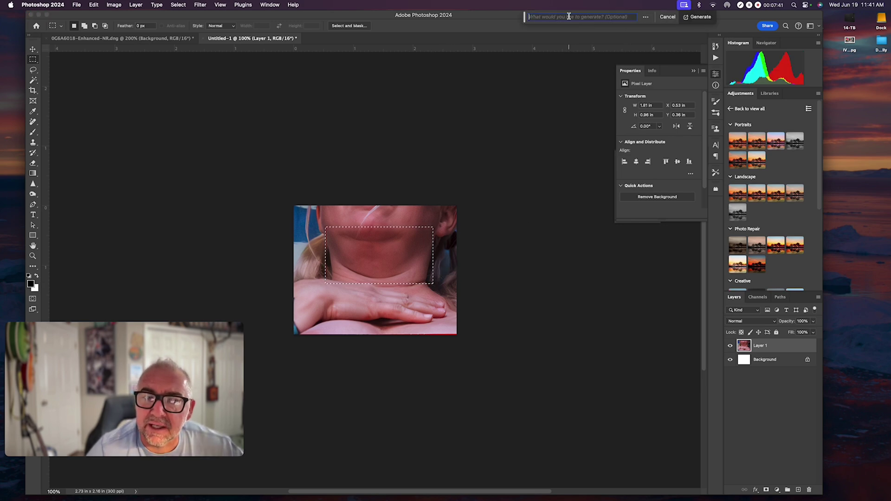
click(708, 18)
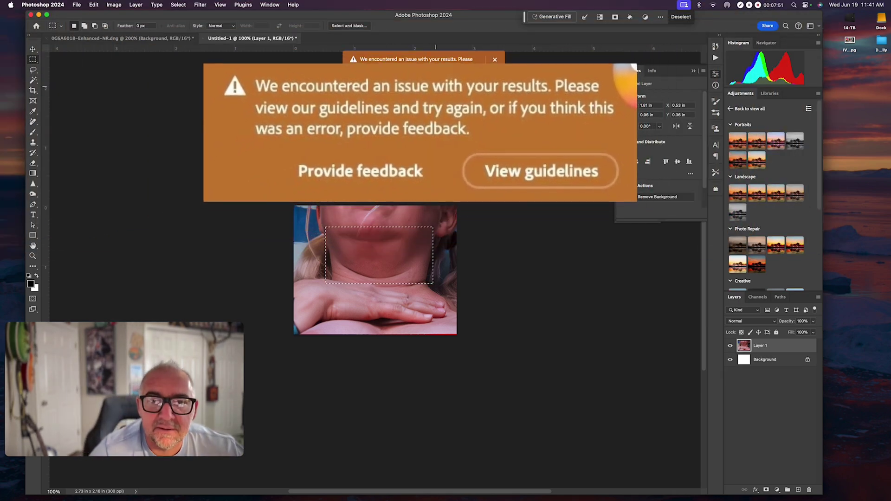
click(495, 58)
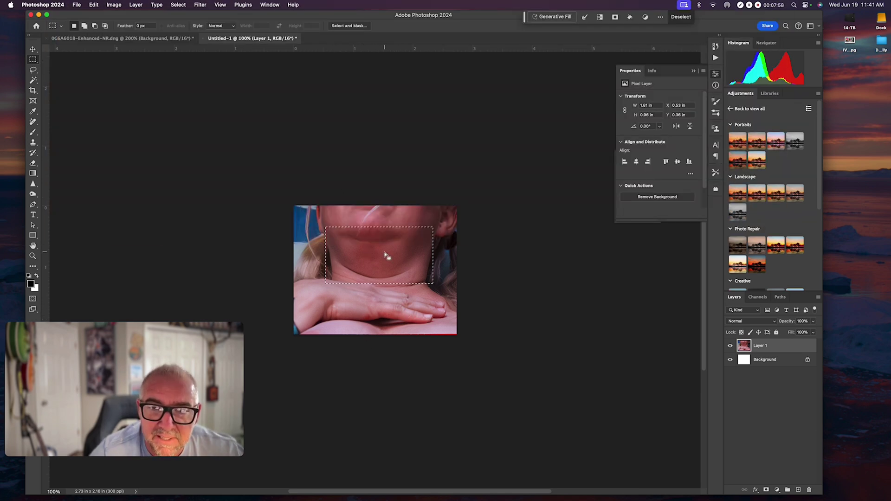
click(204, 39)
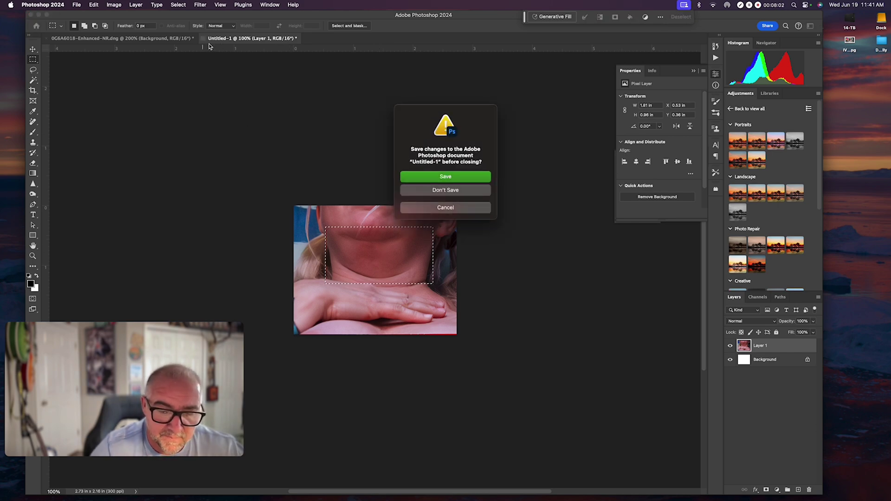
click(461, 191)
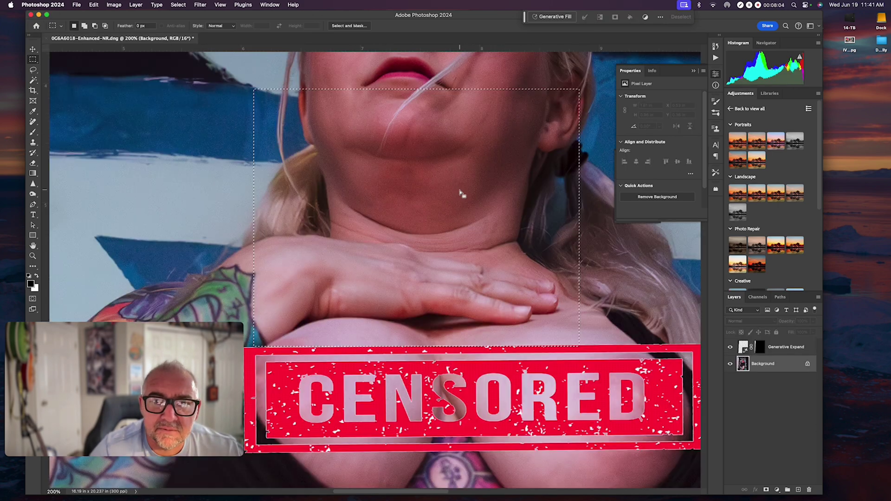
Copy a rectangle around the head, neck and upper chest from the Background layer into a new 1192 by 1263 pixel document
scroll(404, 171, up, 5)
scroll(342, 175, up, 3)
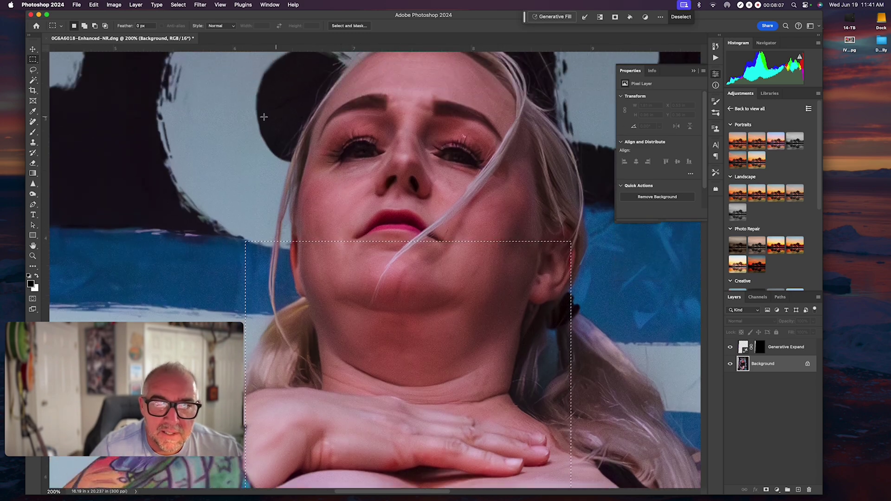
double_click(33, 245)
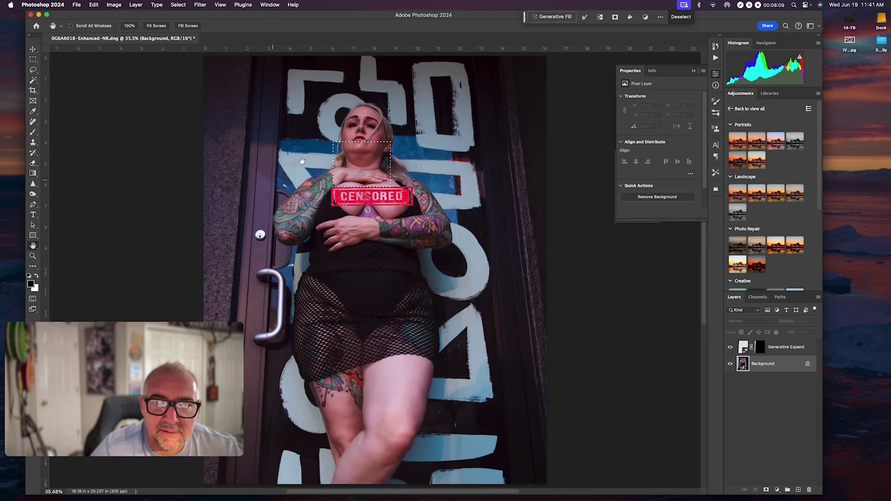
click(32, 59)
drag(326, 98, 408, 187)
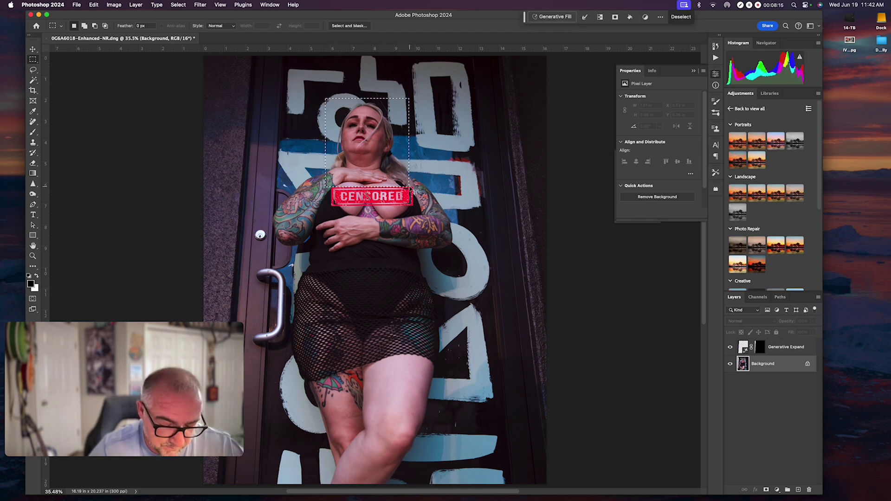
key(super+n)
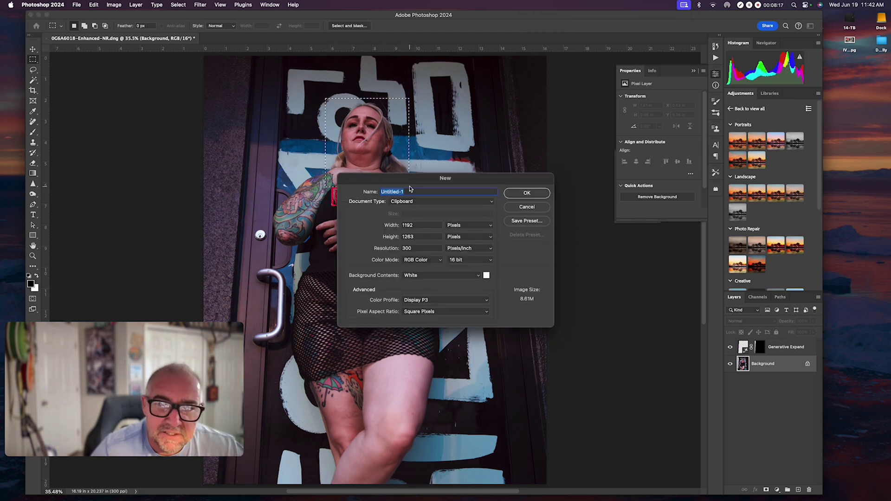
click(513, 197)
key(super+v)
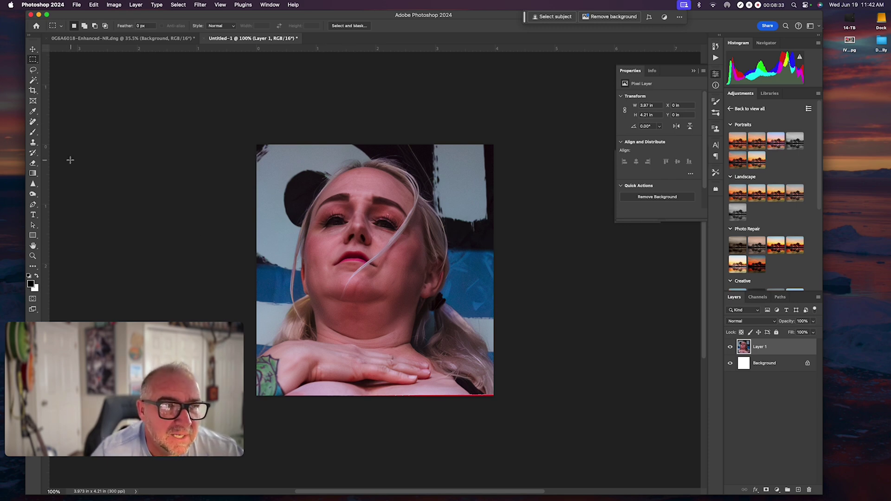
click(136, 39)
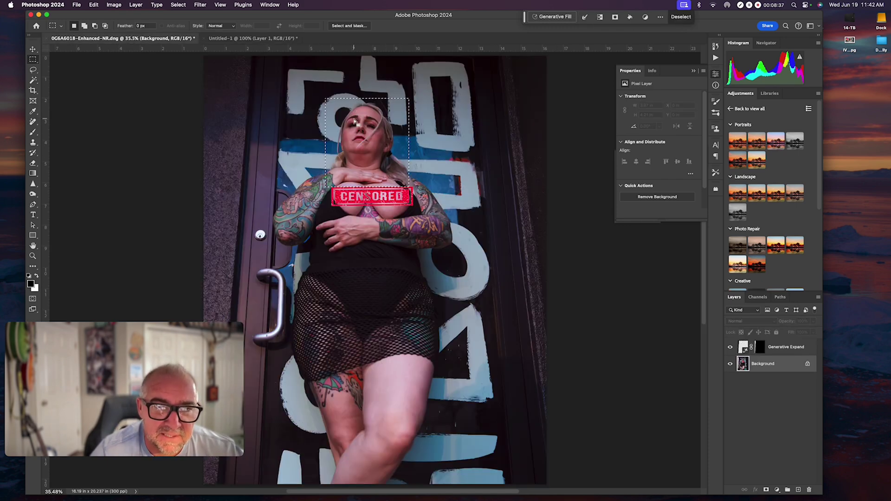
click(255, 39)
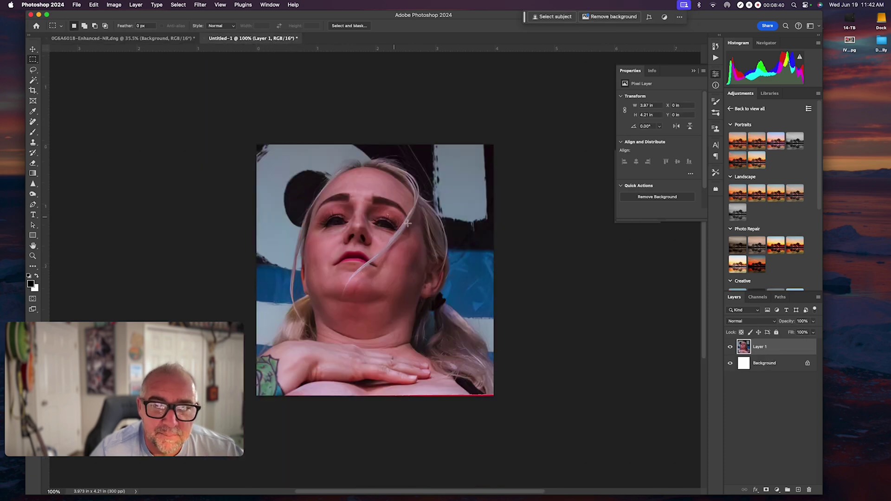
Lasso the double chin and neck, about 1.87 by 1.12 in, and run Generative Fill without a prompt
click(33, 69)
mouse_move(411, 308)
mouse_down()
mouse_move(379, 288)
mouse_move(327, 281)
mouse_move(317, 309)
mouse_up()
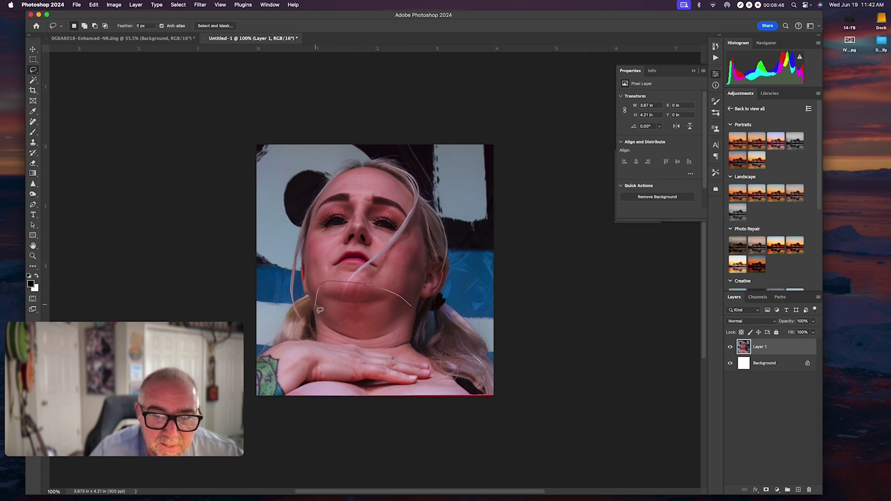
mouse_move(340, 340)
mouse_down()
mouse_move(362, 346)
mouse_move(415, 330)
mouse_move(412, 309)
mouse_up()
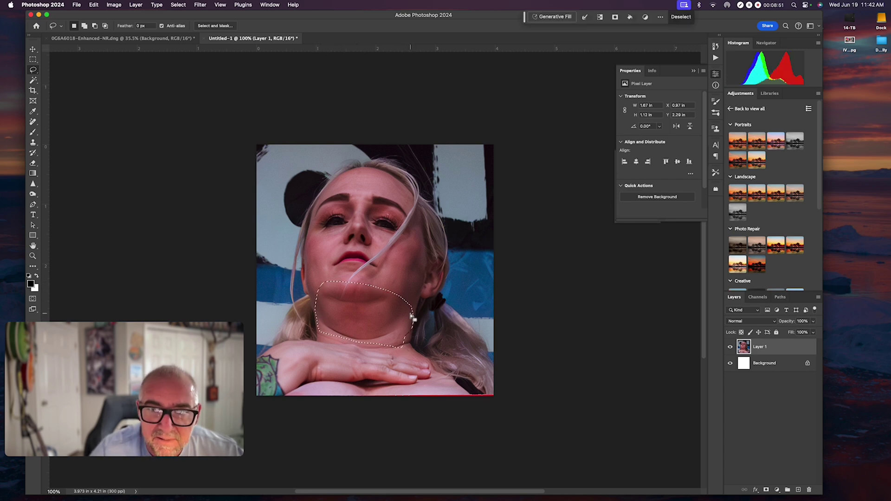
click(569, 20)
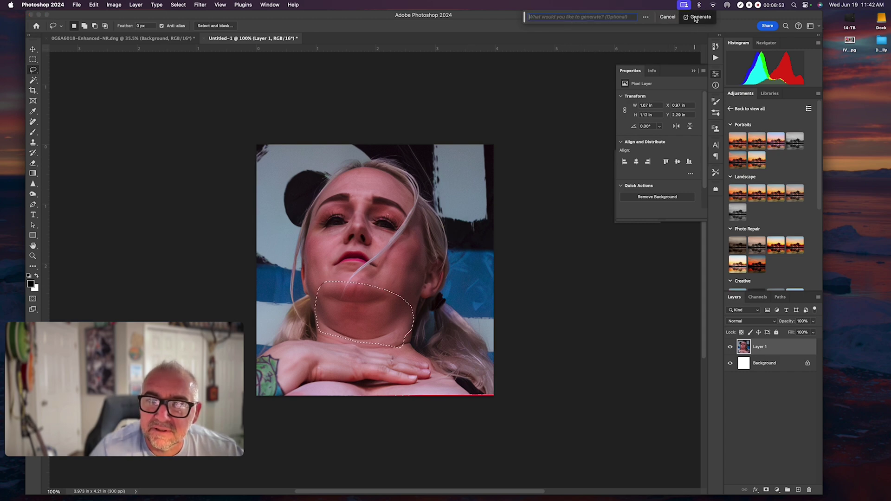
click(693, 18)
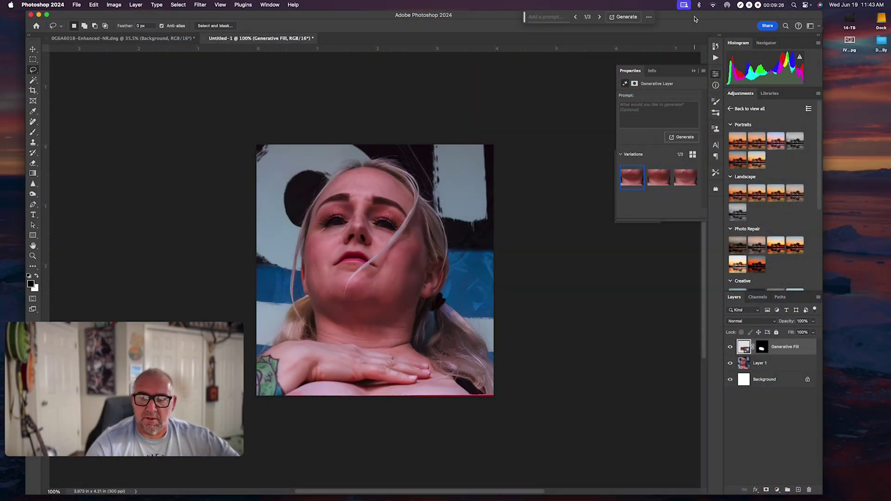
Choose the third generated variation, check it against the original chin, and merge the Generative Fill layer with Layer 1
click(658, 177)
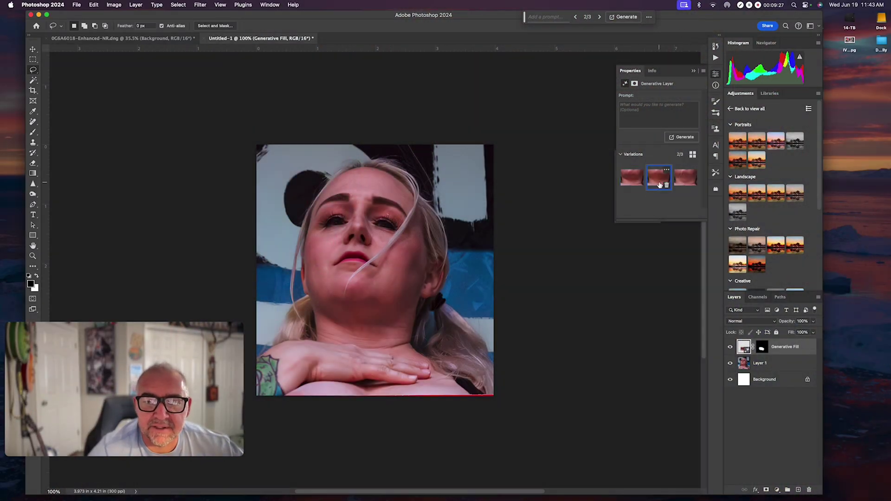
click(683, 178)
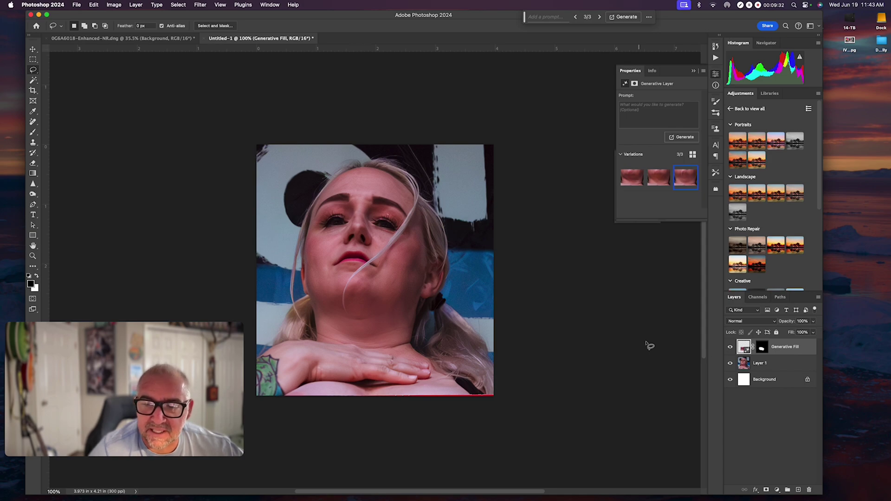
click(731, 347)
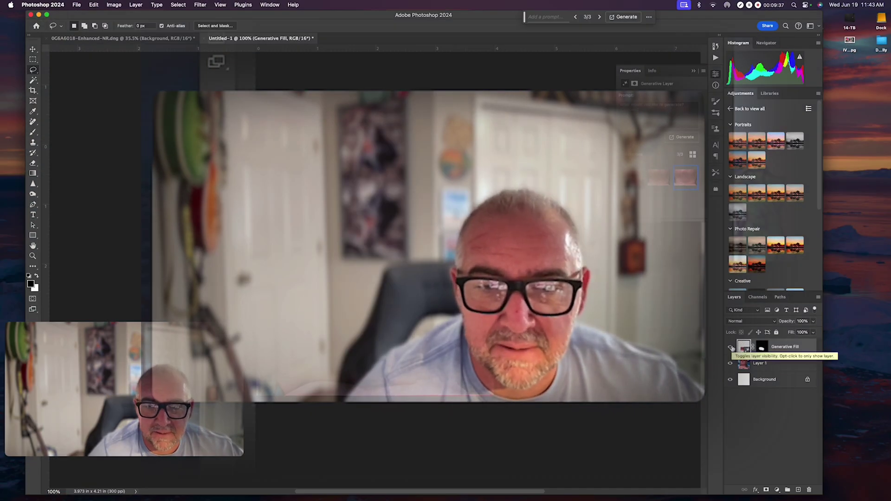
click(743, 370)
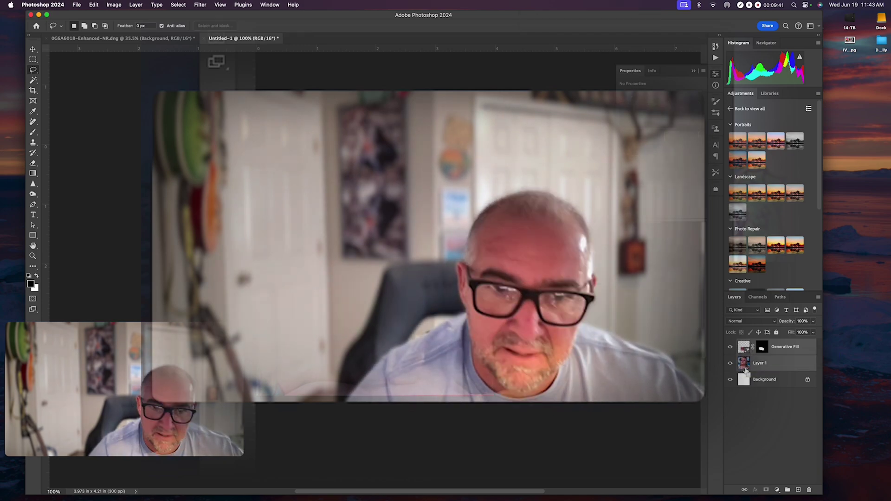
key(ctrl+e)
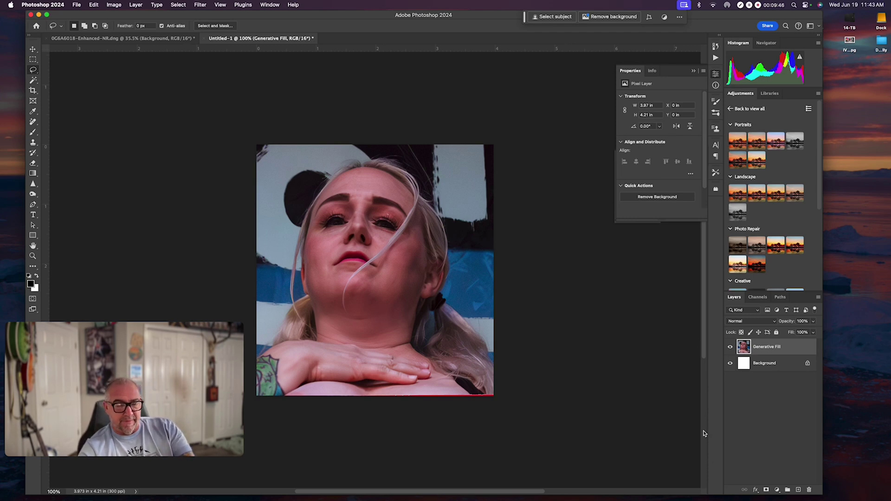
Copy the entire retouched head image into the original photo as a new layer over the selected head area
key(ctrl+a)
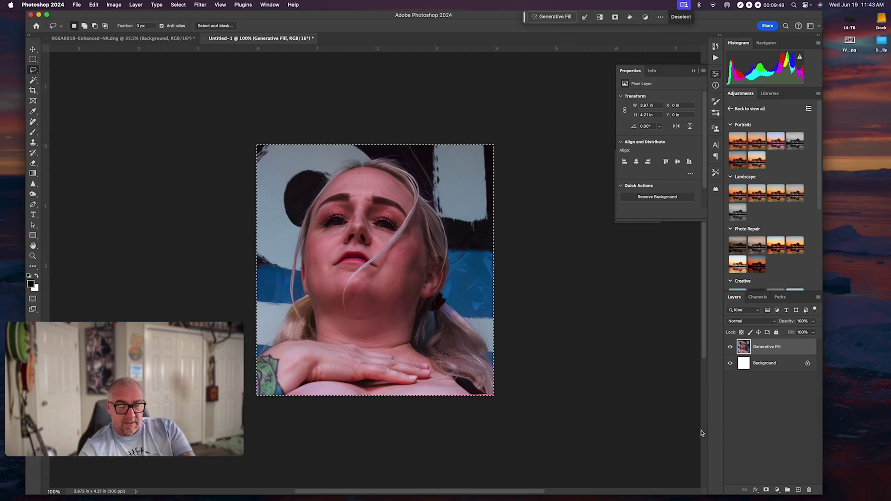
click(165, 39)
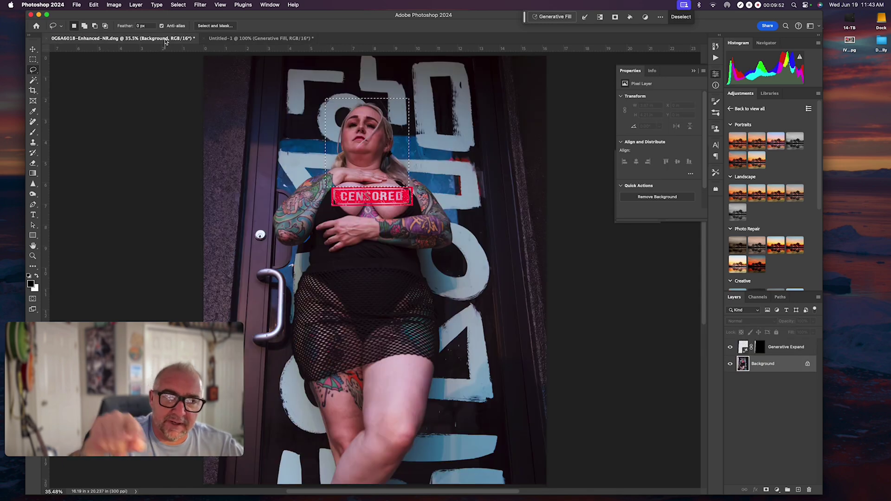
key(super+j)
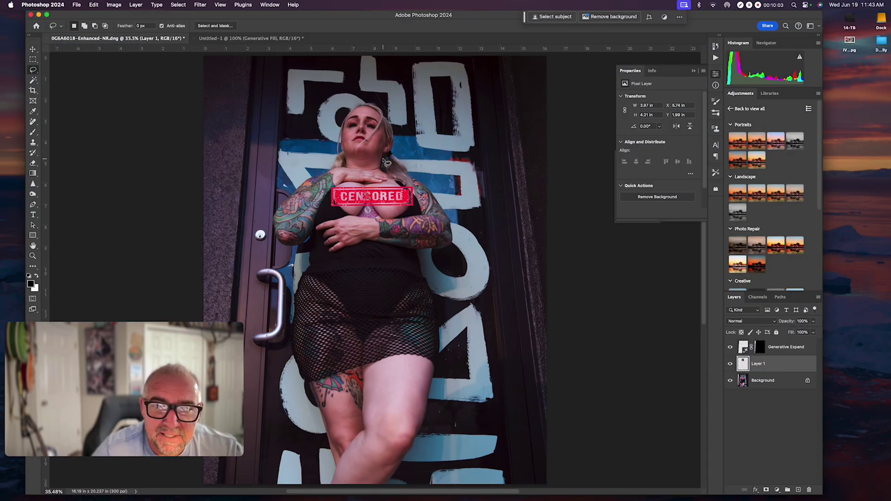
Compare the photo with Layer 1 hidden and shown, and merge all the layers into the Background layer
click(731, 365)
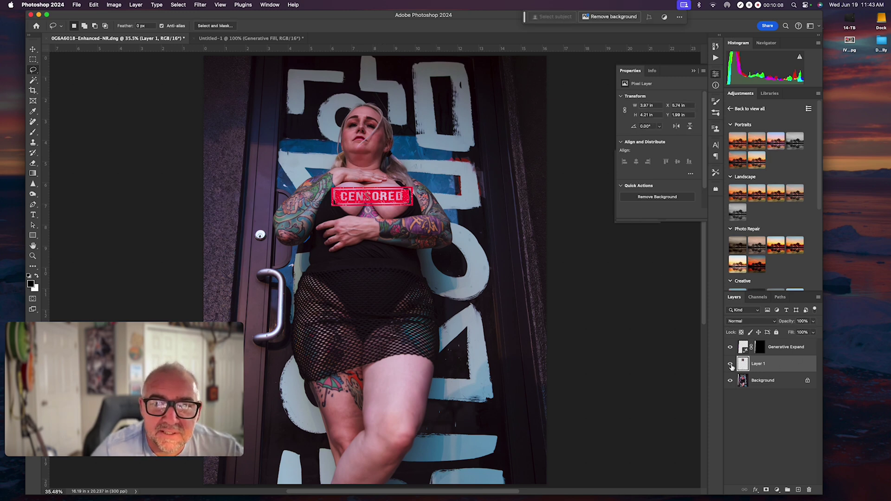
click(731, 364)
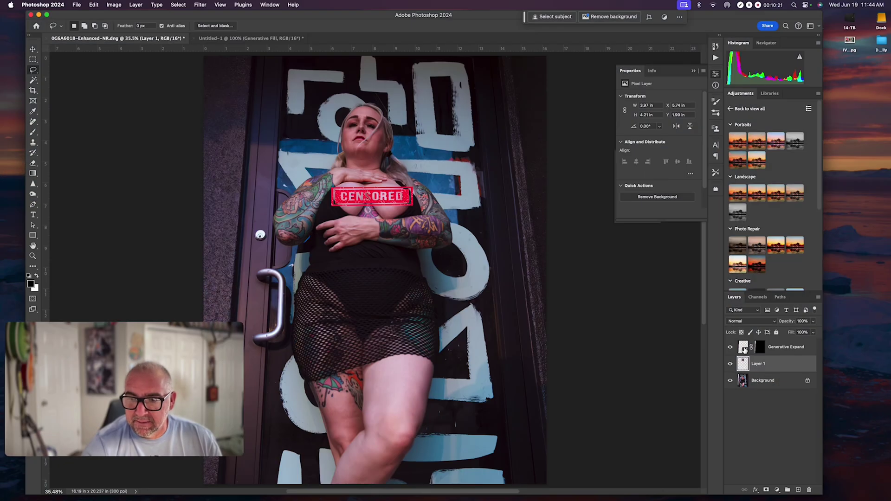
key(alt+super+a)
key(super+e)
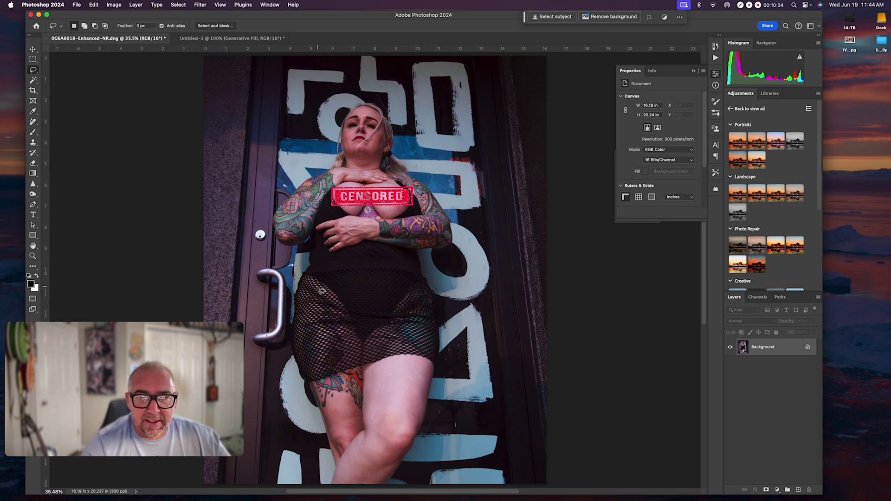
Lasso a curved band across the upper part of the mesh skirt and run Generative Fill without a prompt
mouse_move(307, 282)
mouse_down()
mouse_move(347, 320)
mouse_move(433, 324)
mouse_move(419, 311)
mouse_move(344, 302)
mouse_up()
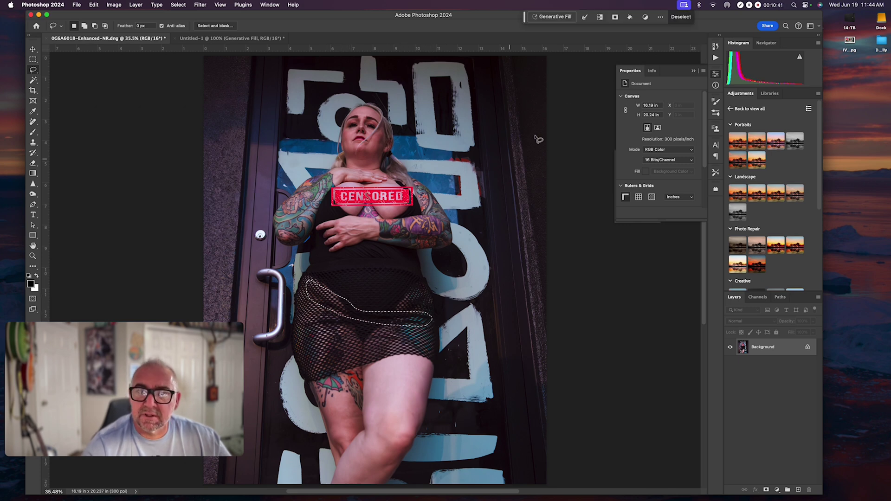
click(585, 17)
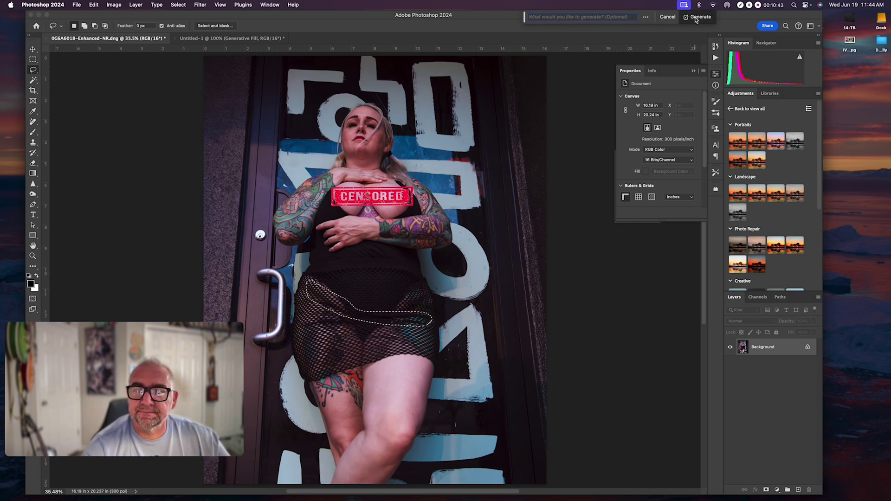
click(696, 18)
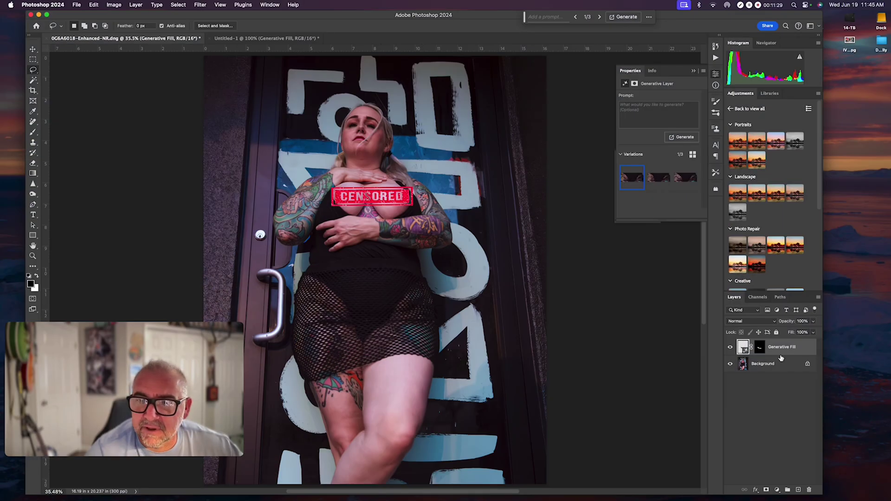
Compare the three generated variations of the skirt area and choose the second one
click(655, 180)
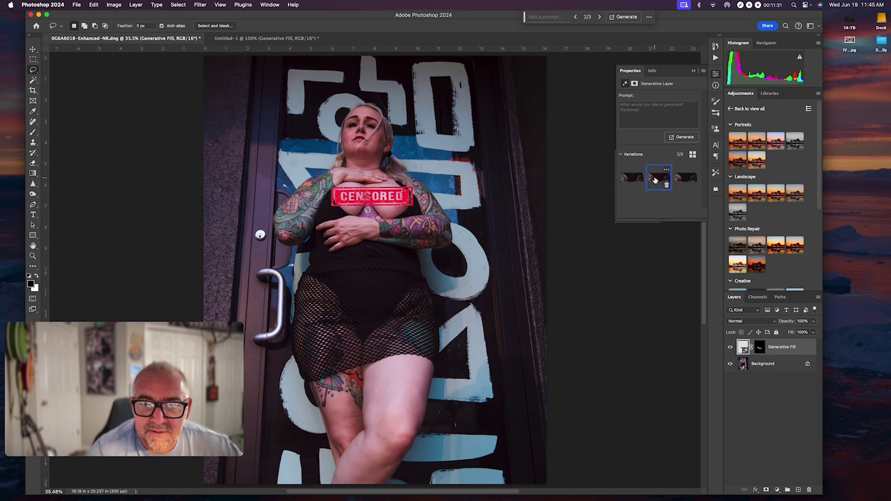
click(690, 181)
click(658, 179)
click(629, 185)
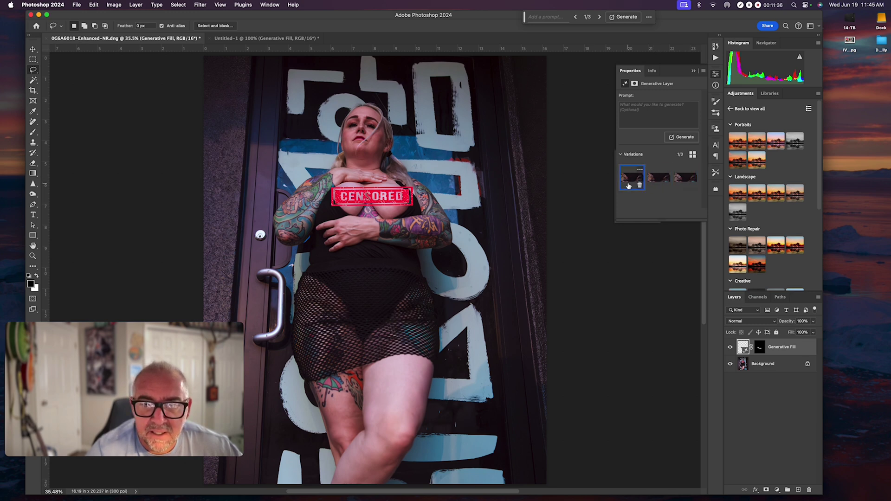
click(666, 181)
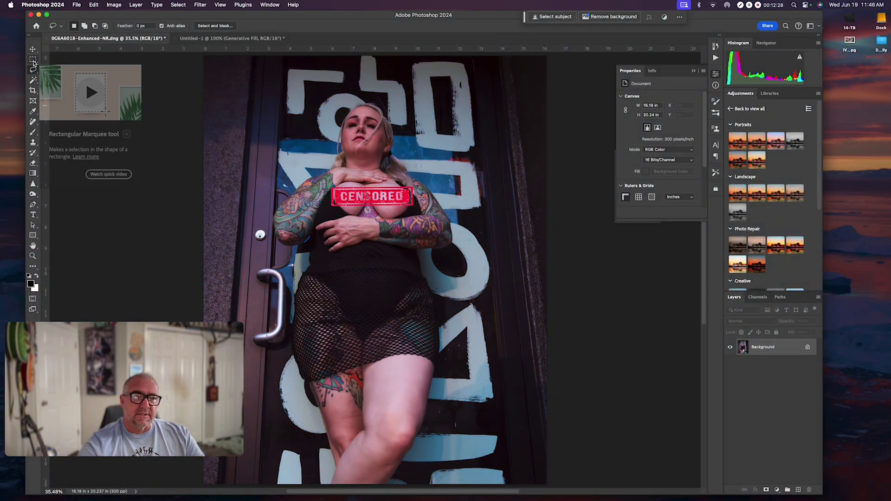
click(33, 62)
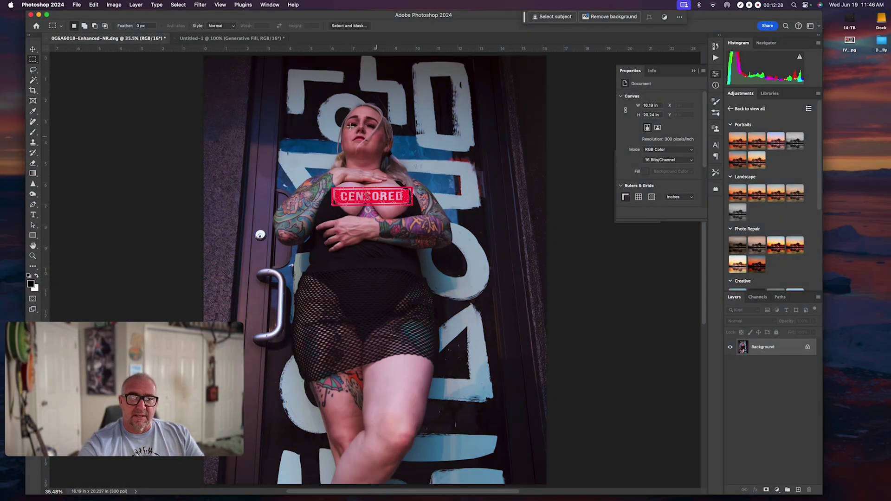
drag(324, 99, 417, 193)
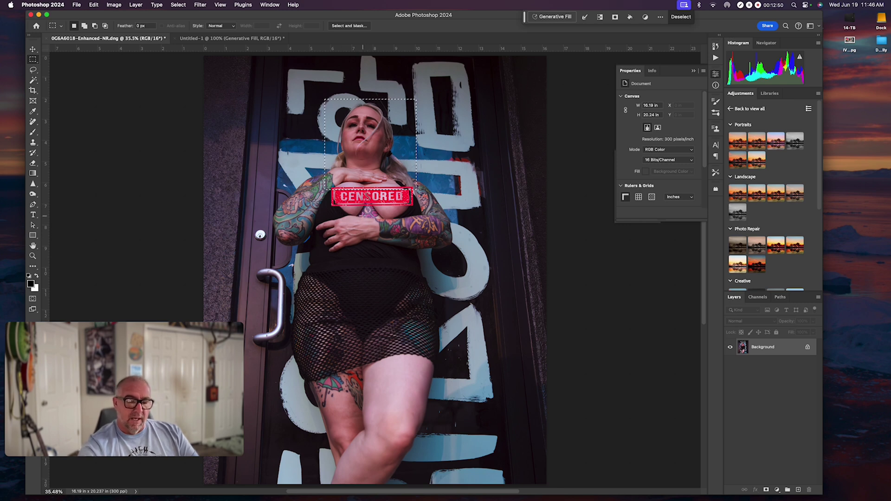
key(super+d)
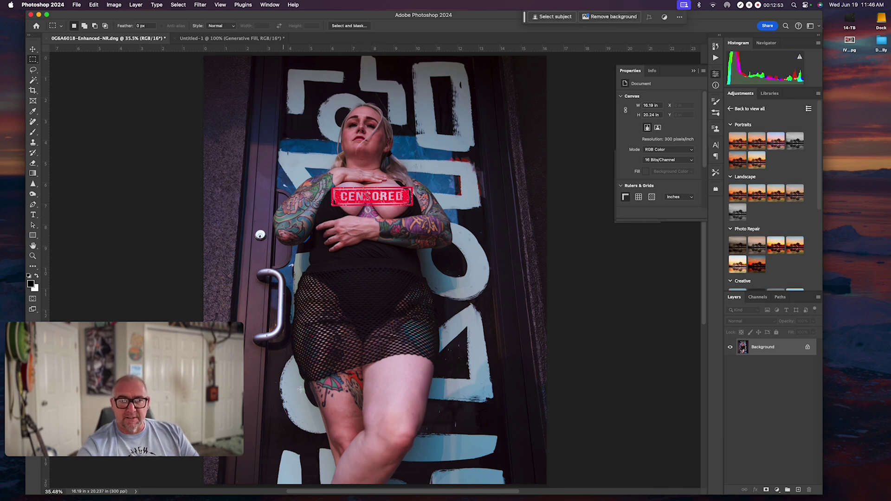
Start a 4:5 crop with Generative Expand as the fill and rotate the photo slightly counterclockwise inside the frame
click(34, 93)
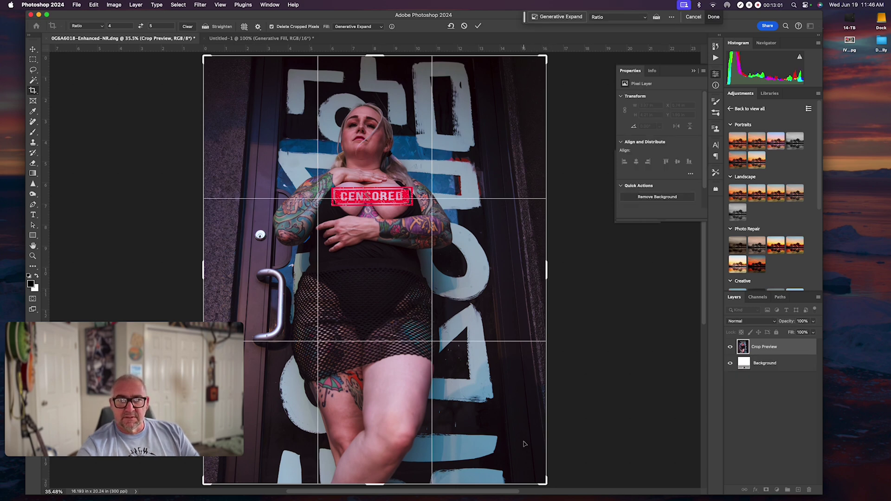
scroll(483, 394, down, 3)
scroll(484, 385, up, 3)
scroll(484, 385, left, 2)
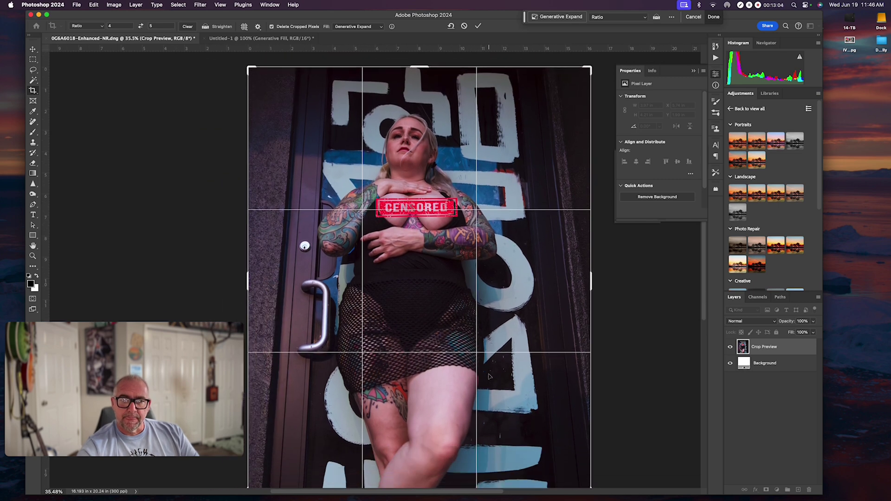
scroll(488, 376, right, 1)
drag(463, 328, 464, 341)
drag(623, 297, 565, 300)
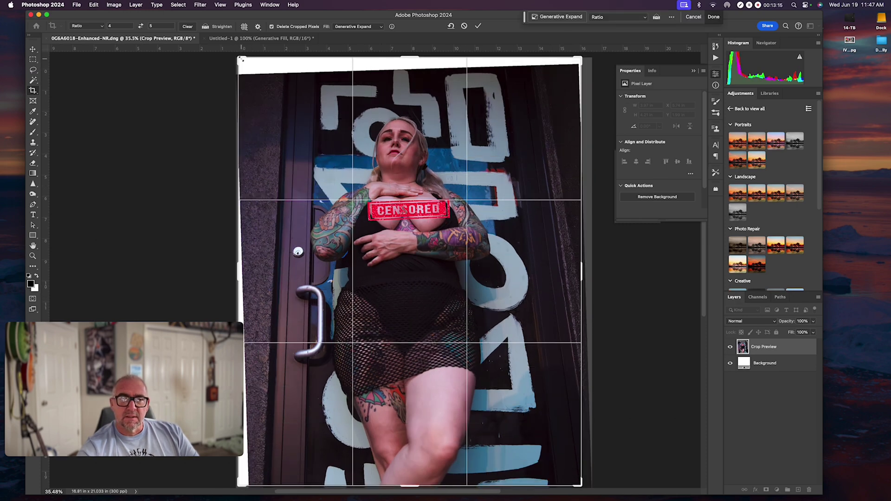
Shrink the crop frame, tilt the photo further counterclockwise, and try to fill the empty edges with Generative Expand without a prompt
right_click(242, 65)
click(258, 63)
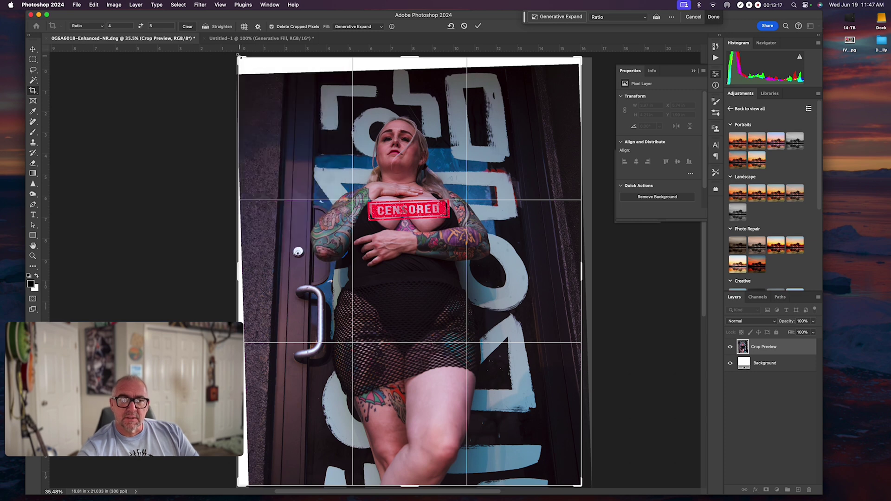
drag(241, 57, 248, 60)
right_click(394, 177)
key(Escape)
drag(372, 216, 376, 216)
drag(231, 62, 228, 72)
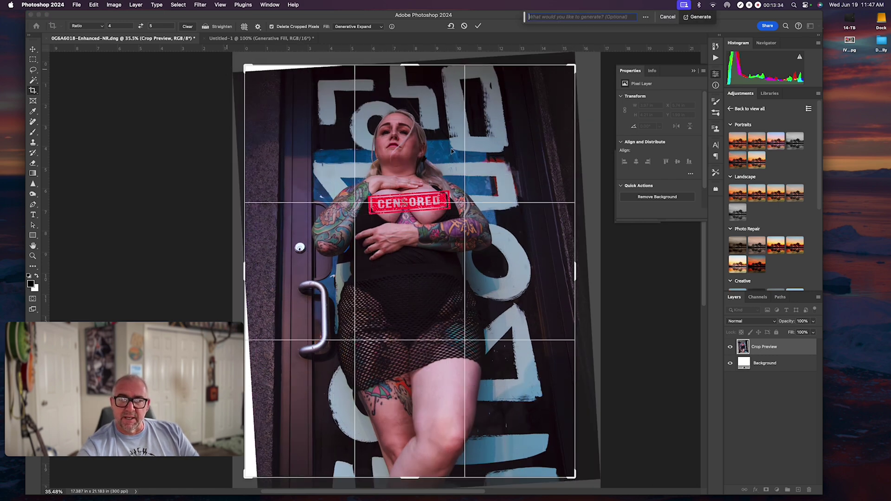
drag(432, 149, 435, 152)
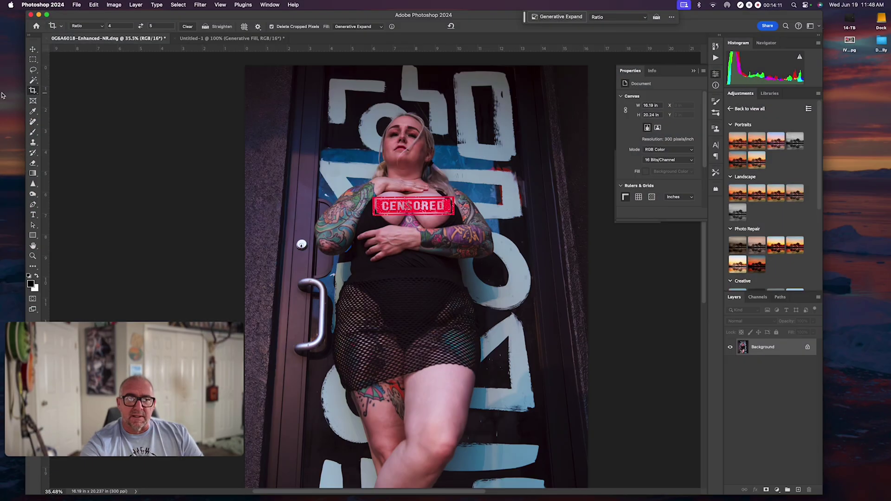
Set the crop fill to Content-Aware Fill, rotate the photo counterclockwise within the 4:5 frame, and apply the crop
click(32, 90)
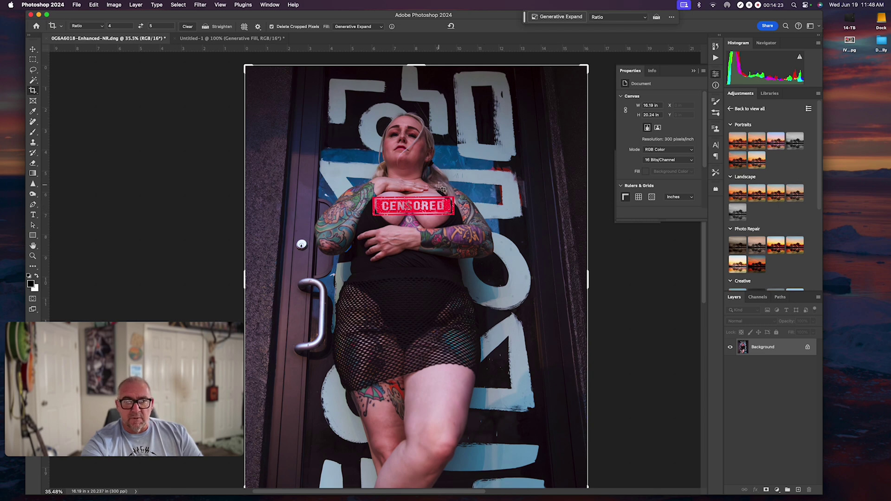
click(371, 27)
click(371, 35)
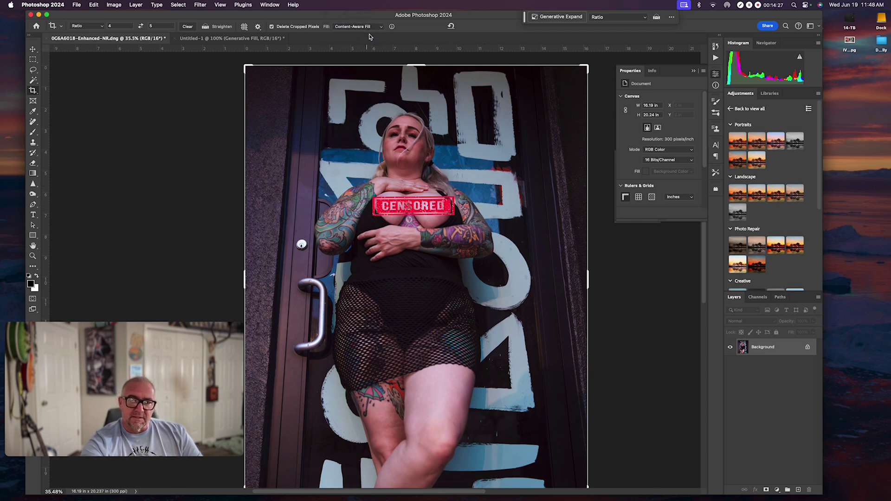
drag(220, 63, 211, 82)
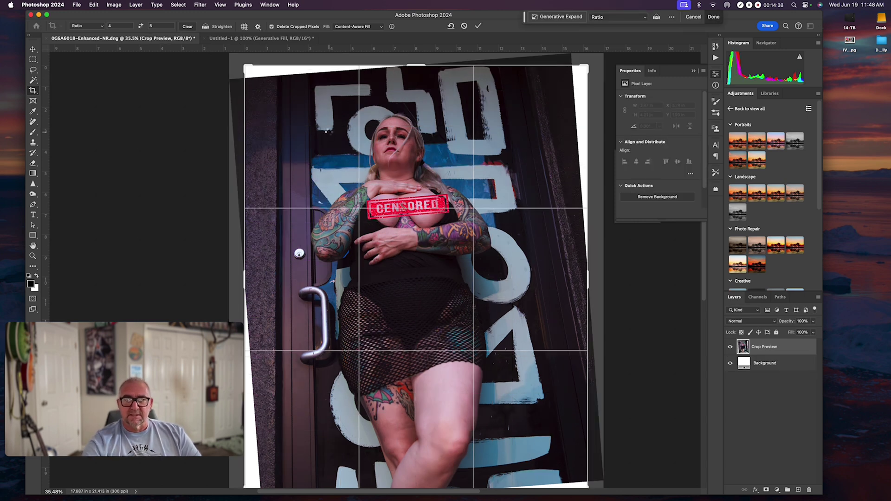
key(Return)
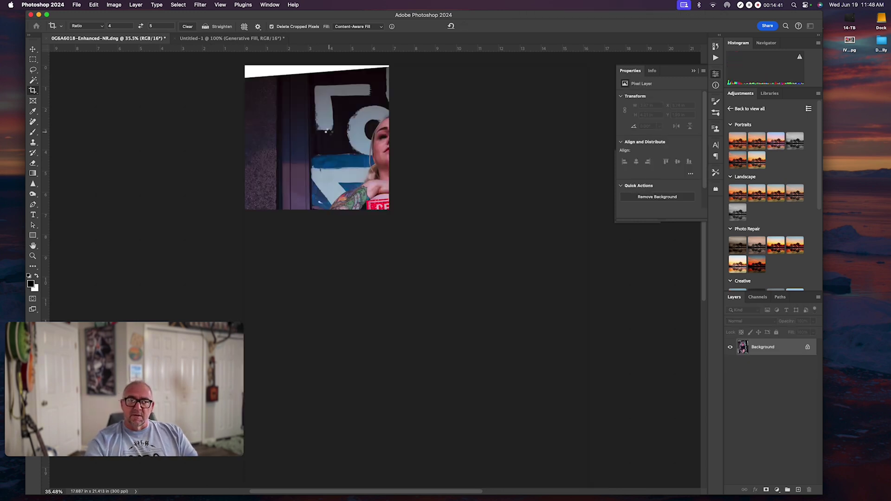